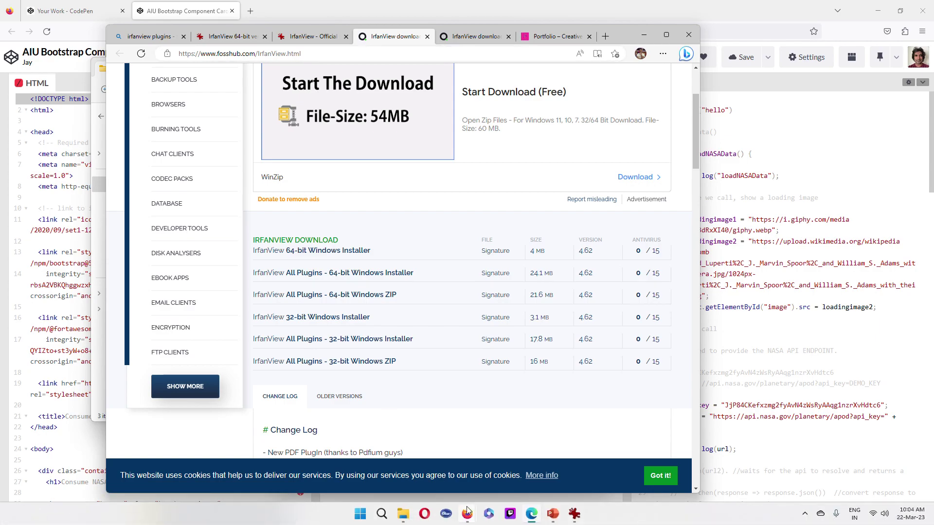
Switch from the FossHub IrfanView download page to the CodingWorkshops presentation in PowerPoint.
{"action": "mouse_move", "coordinate": [544, 515]}
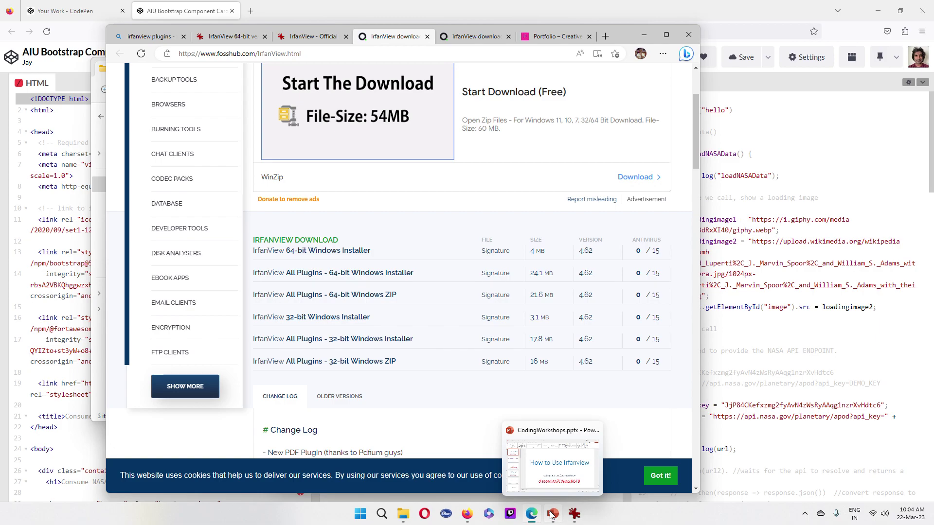
{"action": "left_click", "coordinate": [551, 515]}
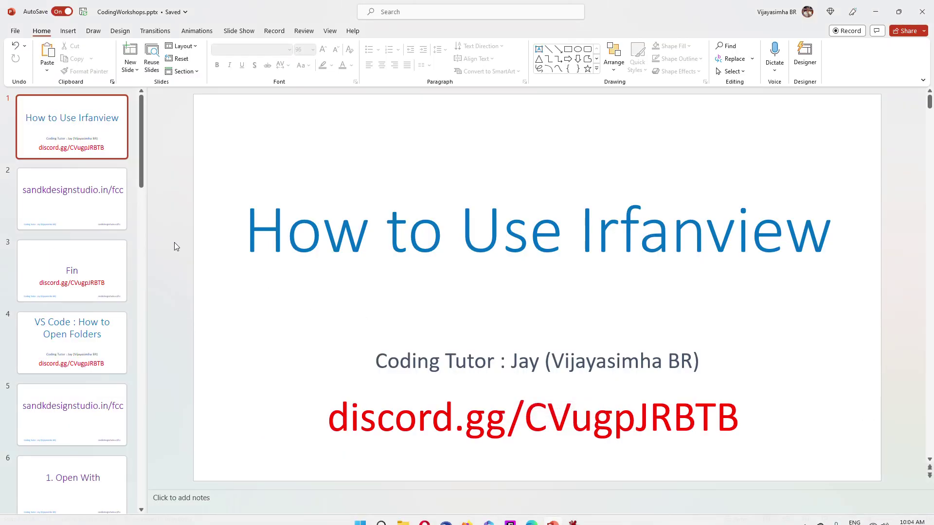
Duplicate slide 2 to create a new slide 3.
{"action": "left_click", "coordinate": [66, 196]}
{"action": "left_click_drag", "start_coordinate": [83, 201], "coordinate": [89, 153]}
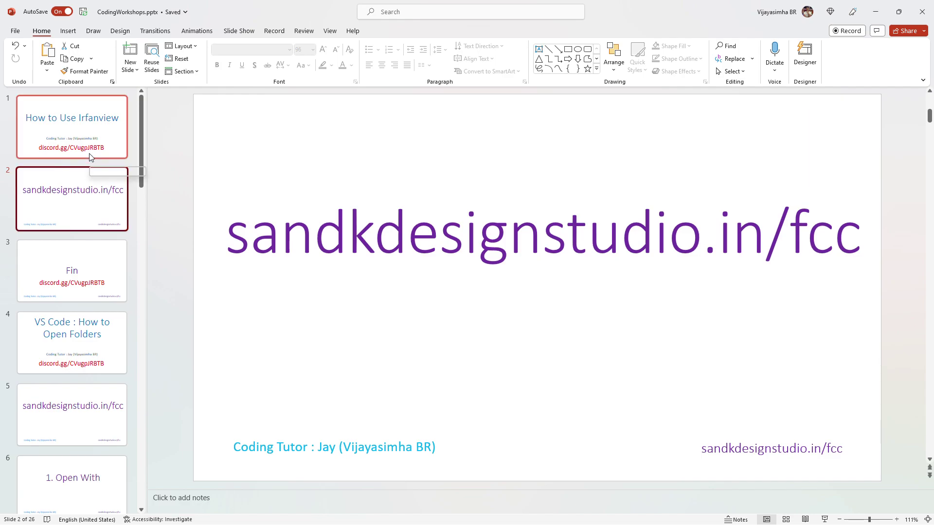
{"action": "key", "text": "alt+Tab"}
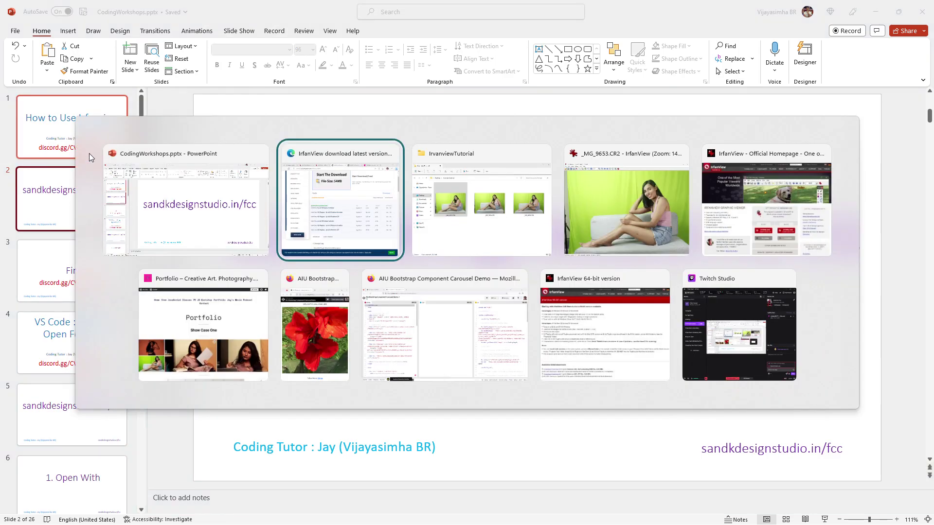
{"action": "key", "text": "Escape"}
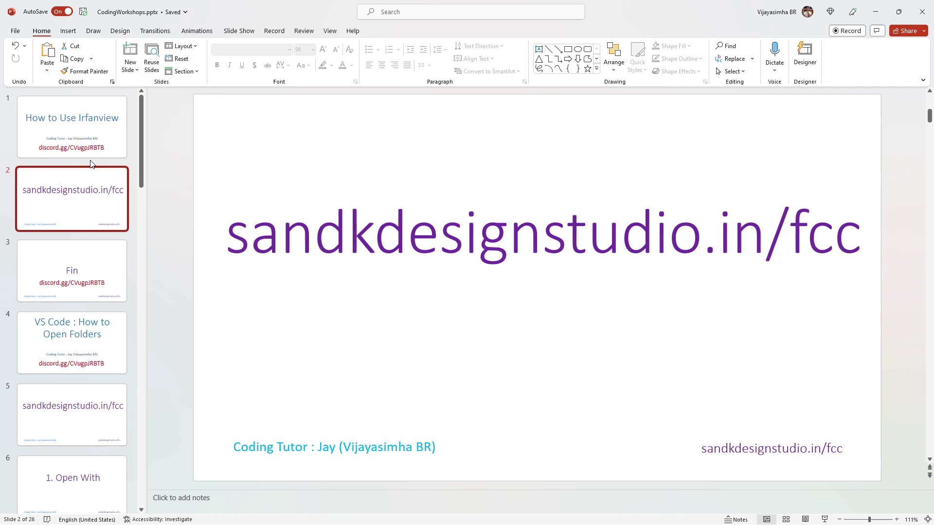
{"action": "left_click", "coordinate": [90, 142]}
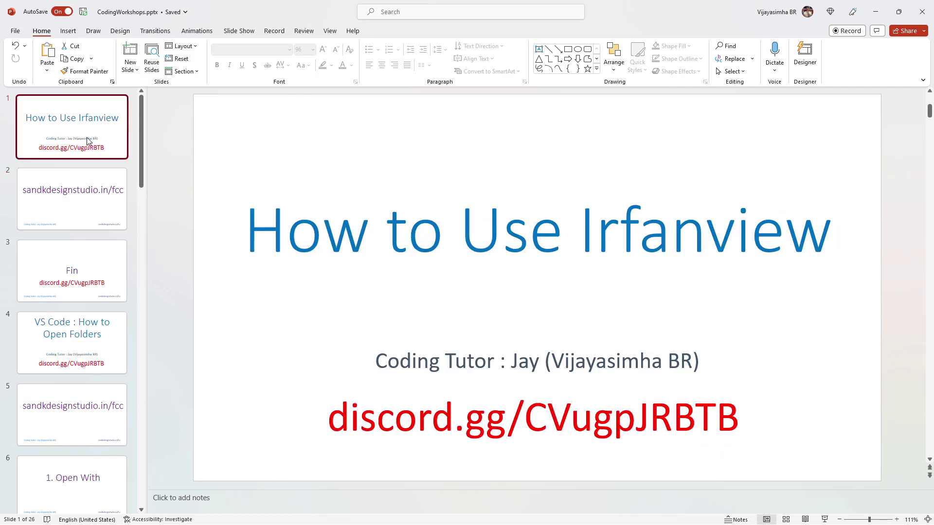
{"action": "left_click", "coordinate": [119, 214]}
{"action": "right_click", "coordinate": [117, 214]}
{"action": "left_click", "coordinate": [162, 318]}
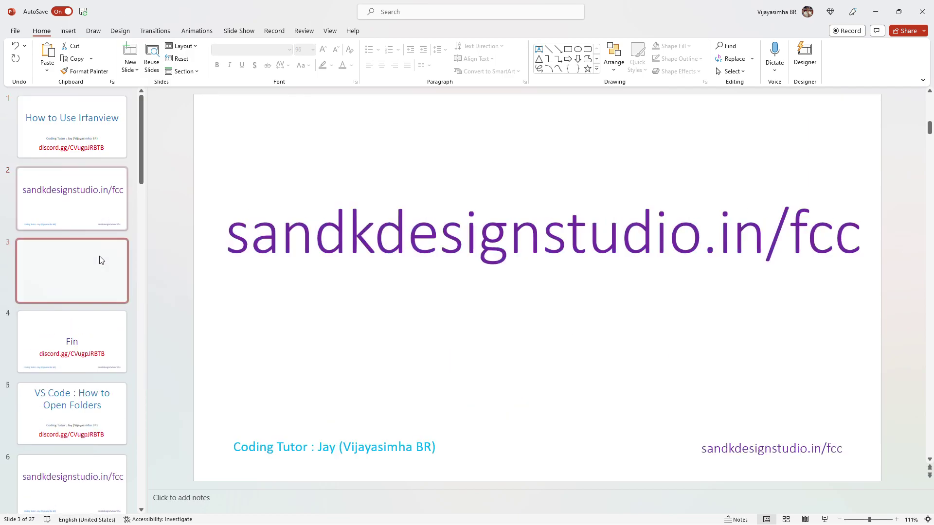
Retitle the new slide 3 as 'installation'.
{"action": "left_click", "coordinate": [407, 234]}
{"action": "key", "text": "ctrl+a"}
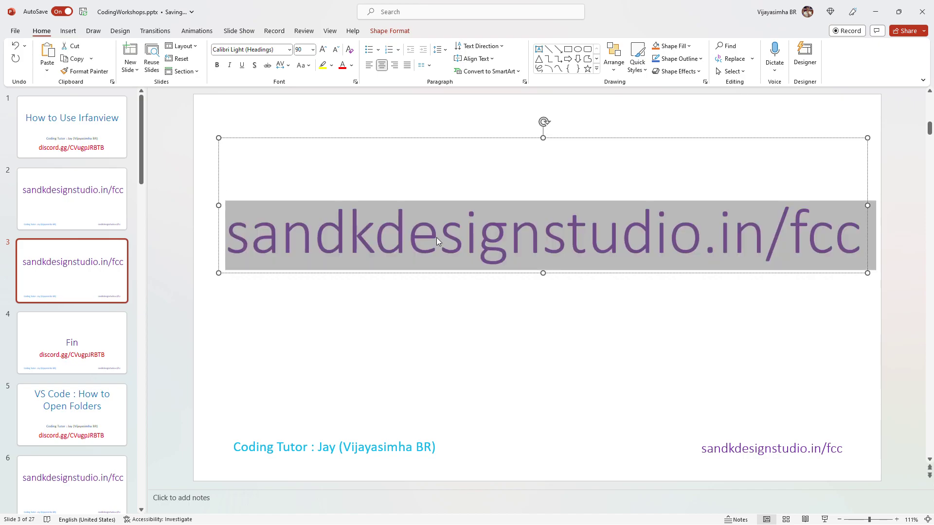
{"action": "type", "text": "installation"}
{"action": "left_click", "coordinate": [656, 313]}
Copy the installation title box and place the copy below the original.
{"action": "left_click", "coordinate": [652, 262]}
{"action": "key", "text": "End"}
{"action": "key", "text": "Escape"}
{"action": "key", "text": "ctrl+c"}
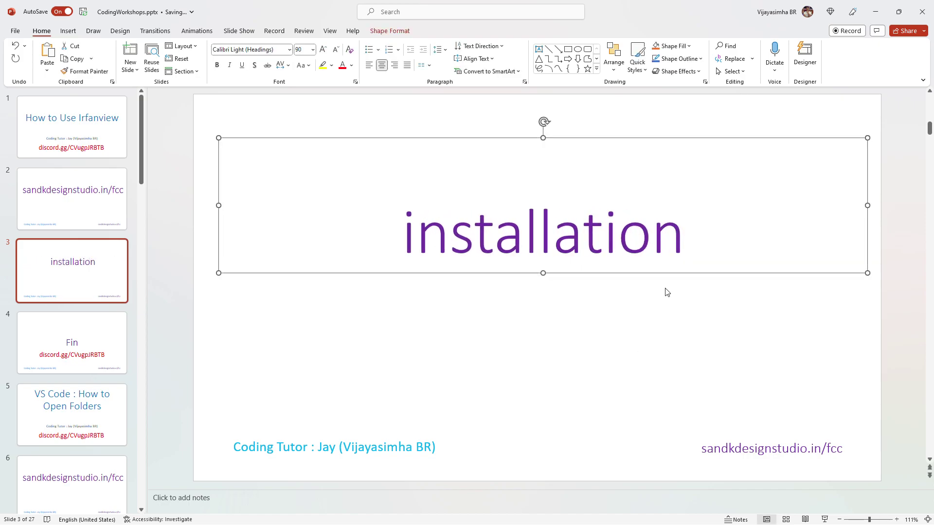
{"action": "left_click", "coordinate": [650, 324]}
{"action": "key", "text": "ctrl+v"}
{"action": "left_click_drag", "start_coordinate": [599, 245], "coordinate": [590, 359]}
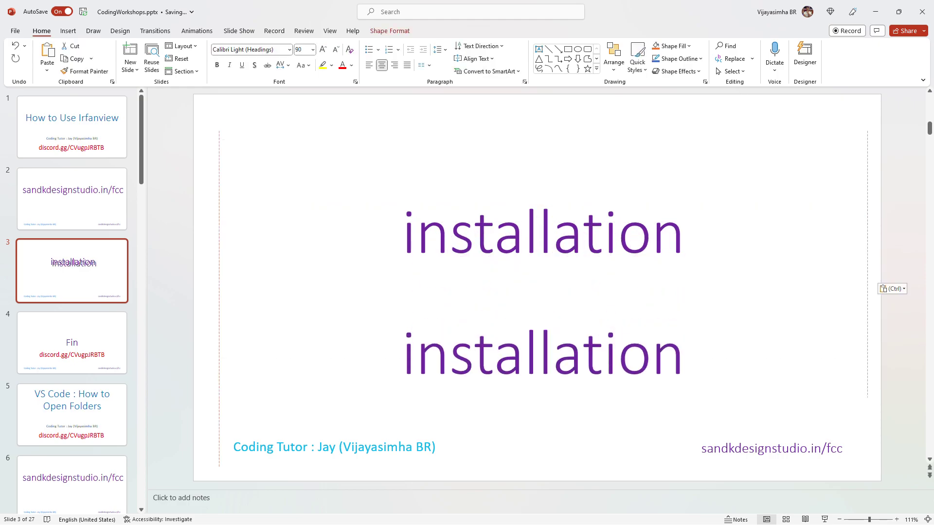
Turn the copied box into the list '1. The main software' and 'install the plugins'.
{"action": "left_click", "coordinate": [591, 359]}
{"action": "double_click", "coordinate": [591, 359]}
{"action": "type", "text": "1. The main"}
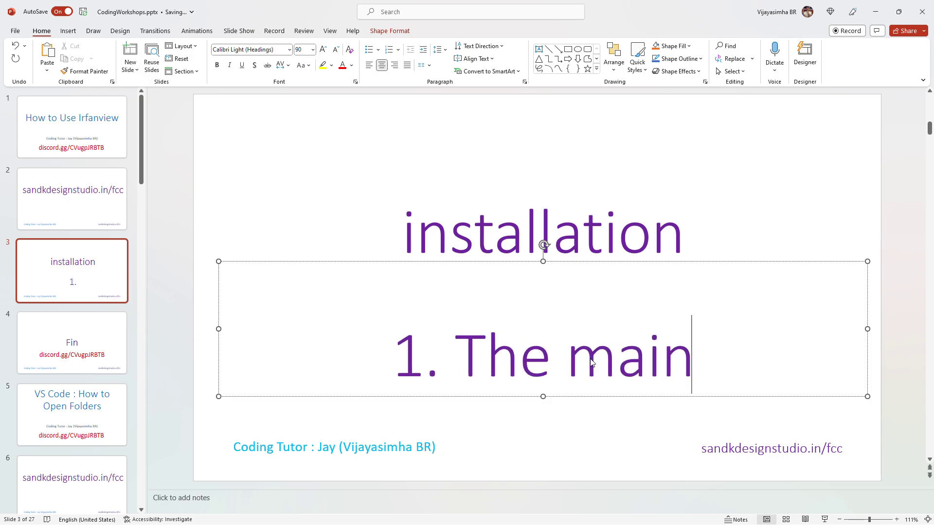
{"action": "type", "text": " softaw"}
{"action": "key", "text": "BackSpace"}
{"action": "key", "text": "BackSpace"}
{"action": "type", "text": "ware"}
{"action": "key", "text": "Return"}
{"action": "type", "text": "install"}
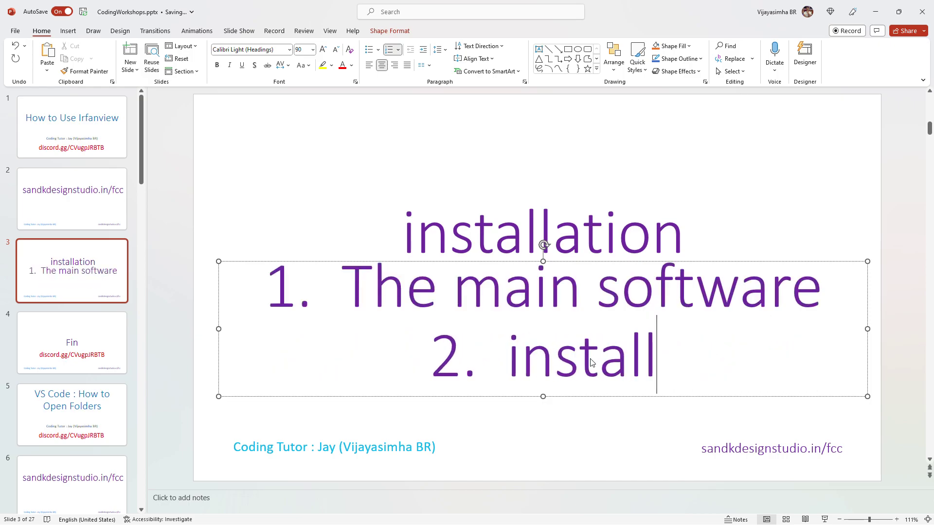
{"action": "type", "text": " the plugsin"}
{"action": "key", "text": "BackSpace"}
{"action": "key", "text": "BackSpace"}
{"action": "key", "text": "BackSpace"}
{"action": "type", "text": "ins"}
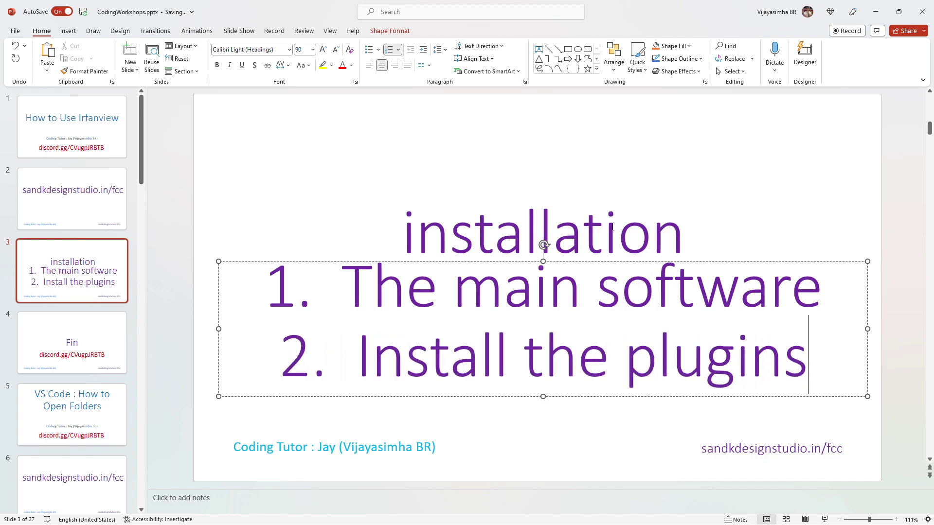
Move the installation title higher, shorten its box, and duplicate the slide.
{"action": "left_click", "coordinate": [629, 266]}
{"action": "left_click_drag", "start_coordinate": [564, 272], "coordinate": [564, 243]}
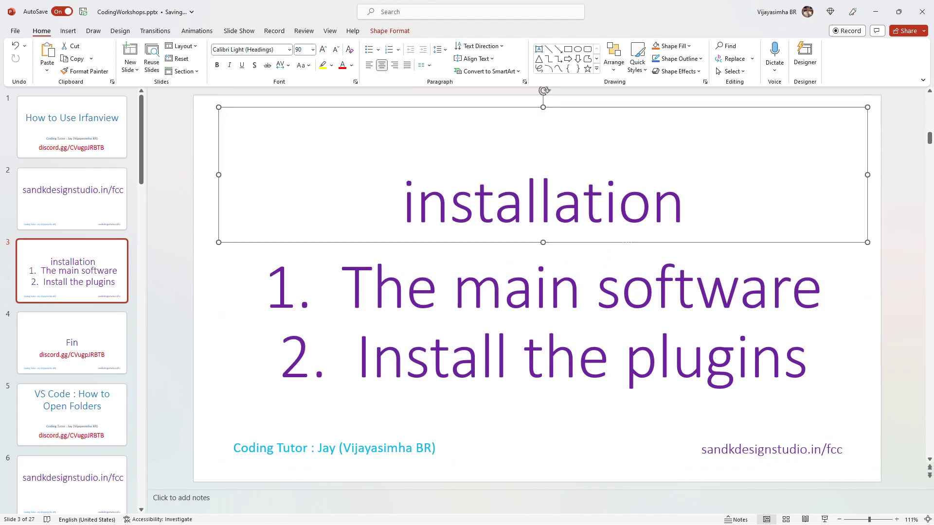
{"action": "left_click_drag", "start_coordinate": [544, 107], "coordinate": [543, 144]}
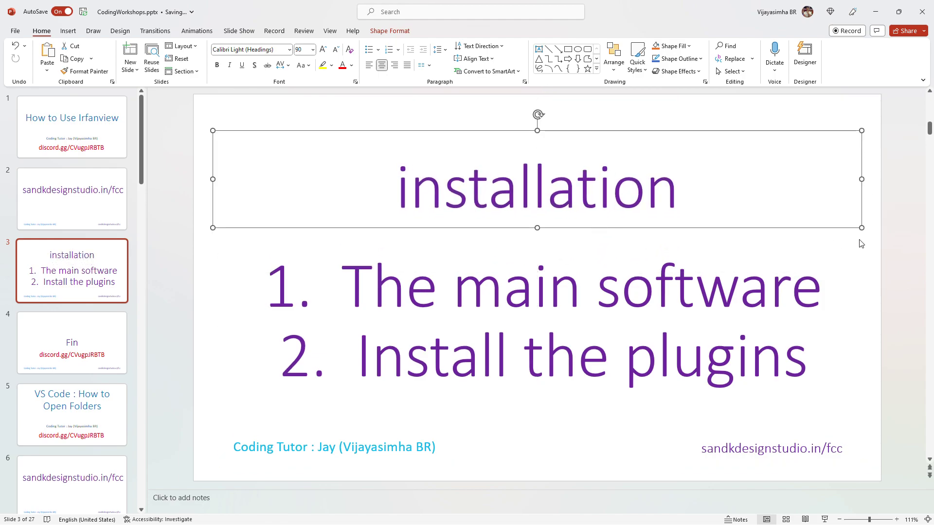
{"action": "left_click", "coordinate": [904, 235]}
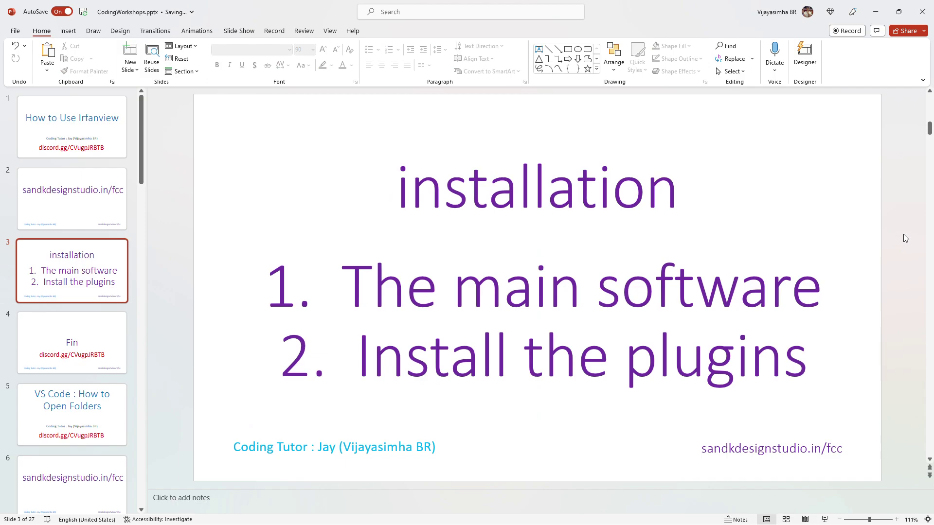
{"action": "right_click", "coordinate": [78, 274]}
{"action": "left_click", "coordinate": [128, 383]}
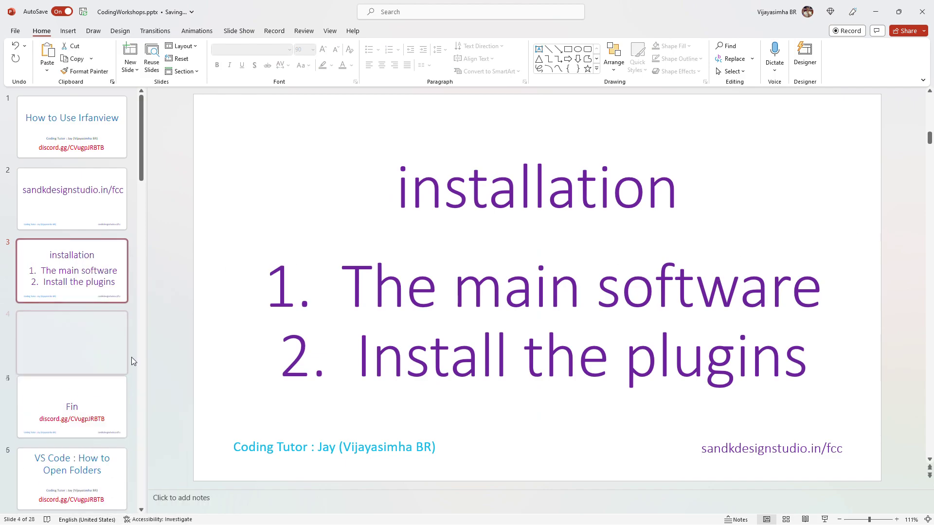
Retitle slide 4 as 'Image size' and switch to the IrvanviewTutorial photo folder.
{"action": "left_click", "coordinate": [507, 354]}
{"action": "double_click", "coordinate": [549, 194]}
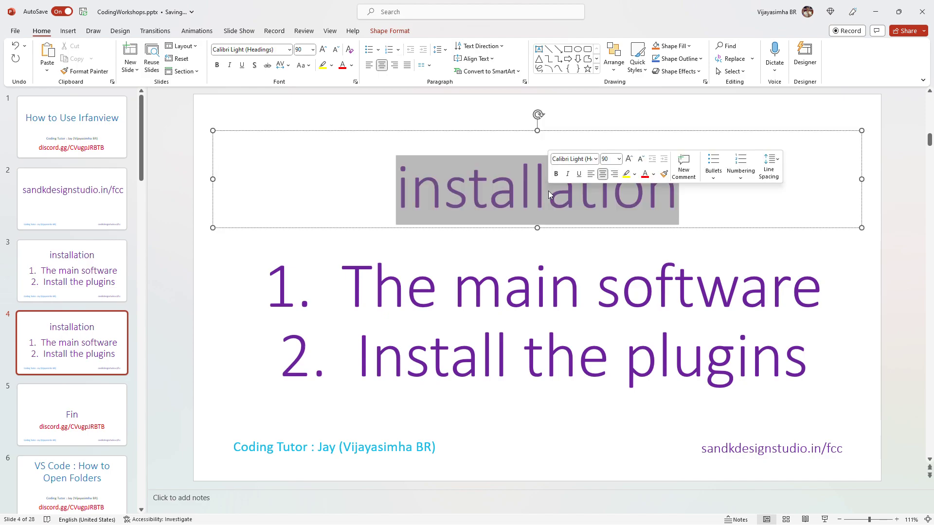
{"action": "type", "text": "Image size"}
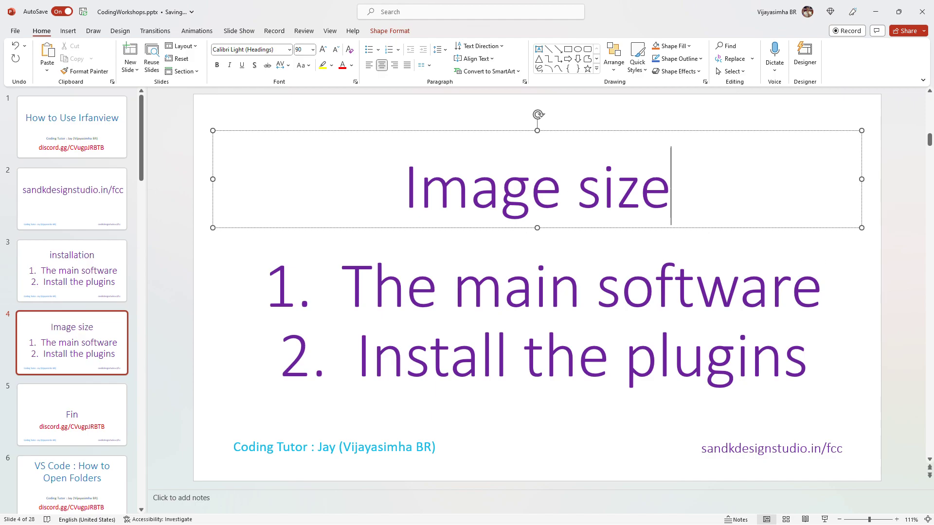
{"action": "left_click", "coordinate": [887, 255]}
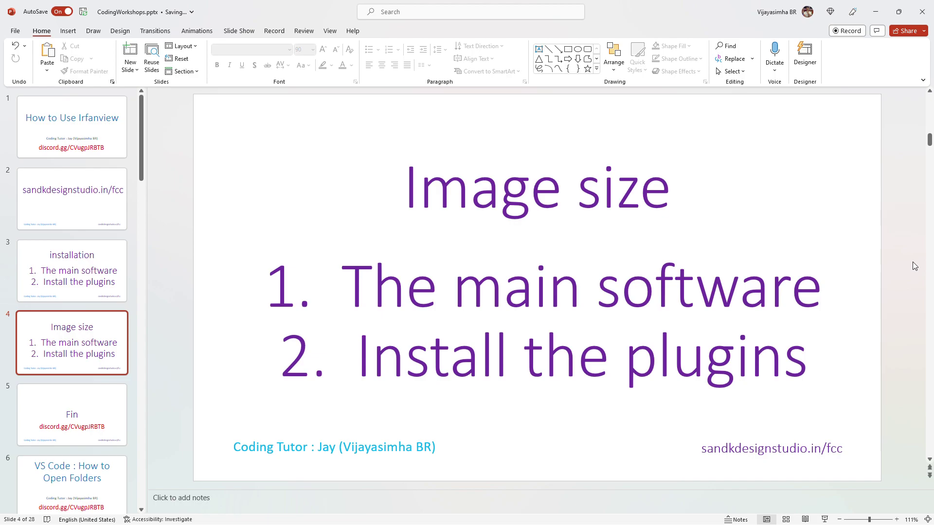
{"action": "key", "text": "alt+Tab"}
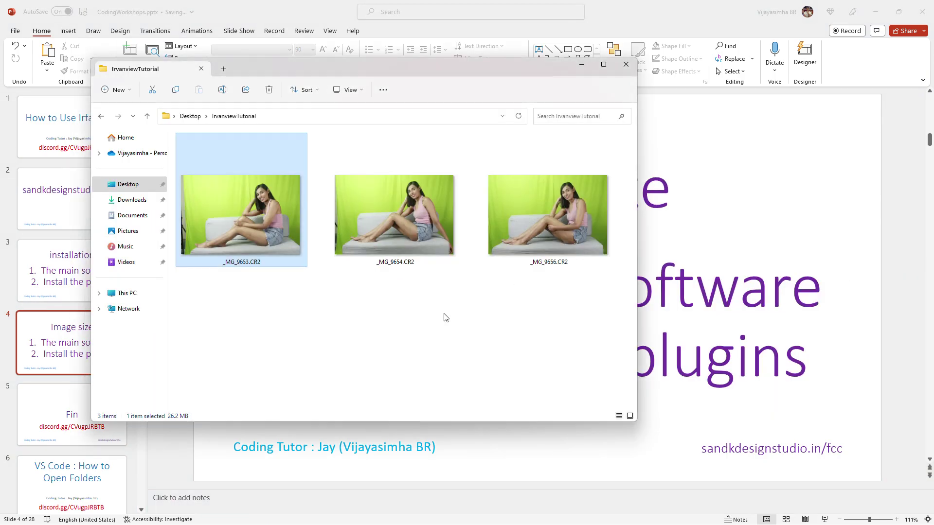
Open _MG_9653.CR2 in IrfanView 64-bit and view the 5184 x 3456 photo at original size.
{"action": "left_click", "coordinate": [256, 229]}
{"action": "right_click", "coordinate": [255, 230]}
{"action": "mouse_move", "coordinate": [382, 284]}
{"action": "left_click", "coordinate": [437, 278]}
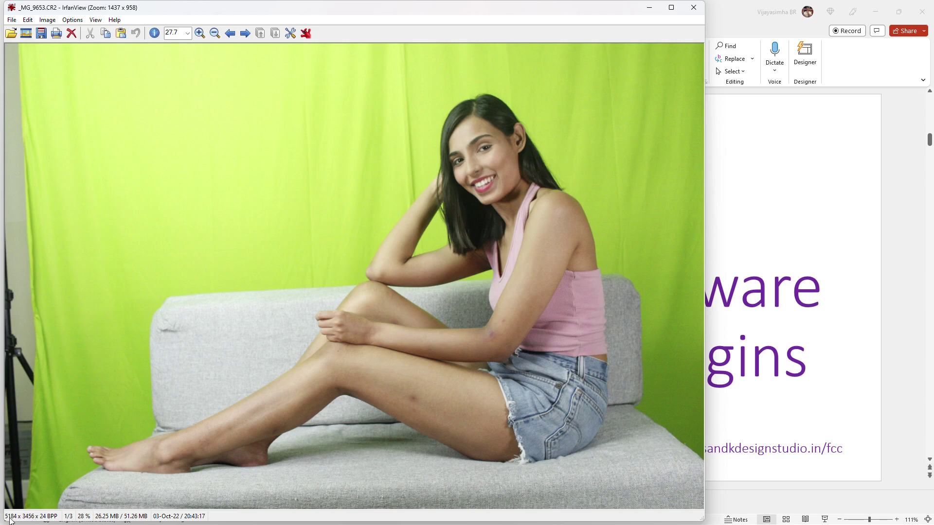
{"action": "left_click", "coordinate": [96, 20]}
{"action": "left_click", "coordinate": [150, 256]}
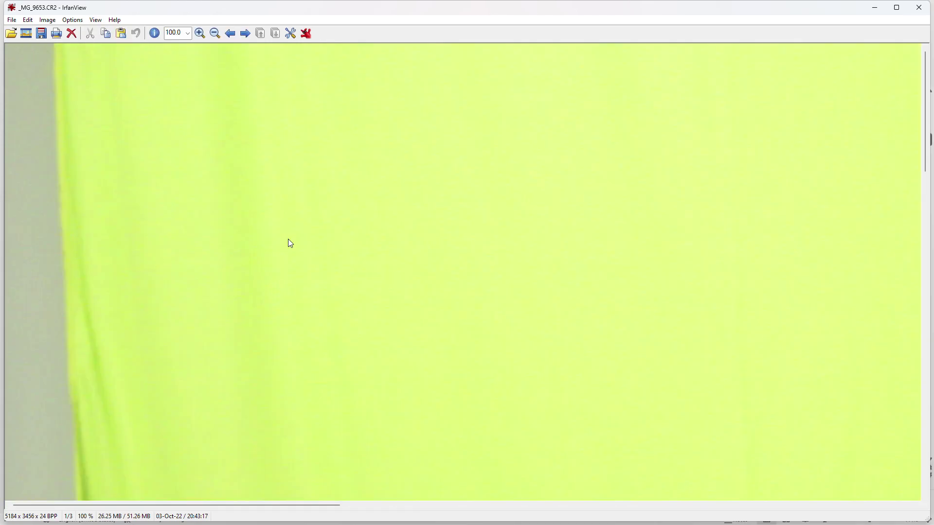
{"action": "left_click_drag", "start_coordinate": [232, 506], "coordinate": [622, 506]}
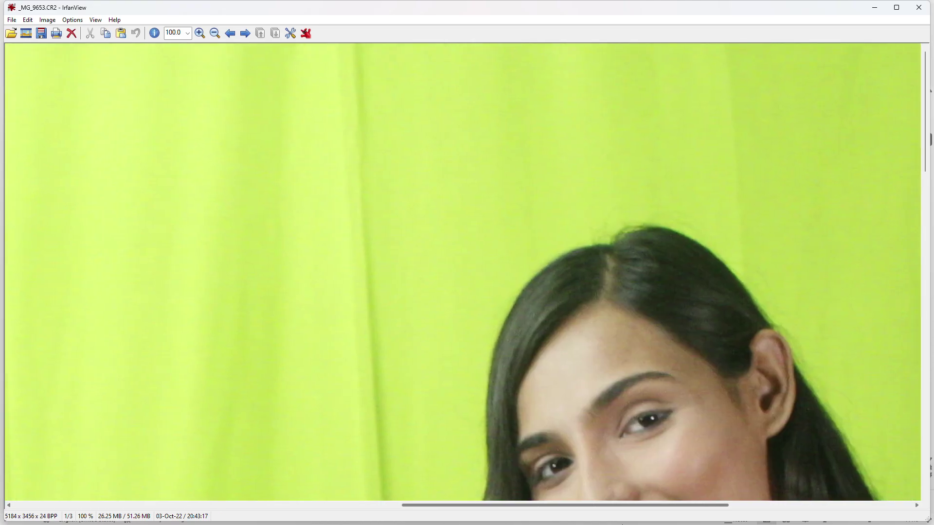
{"action": "mouse_move", "coordinate": [622, 524]}
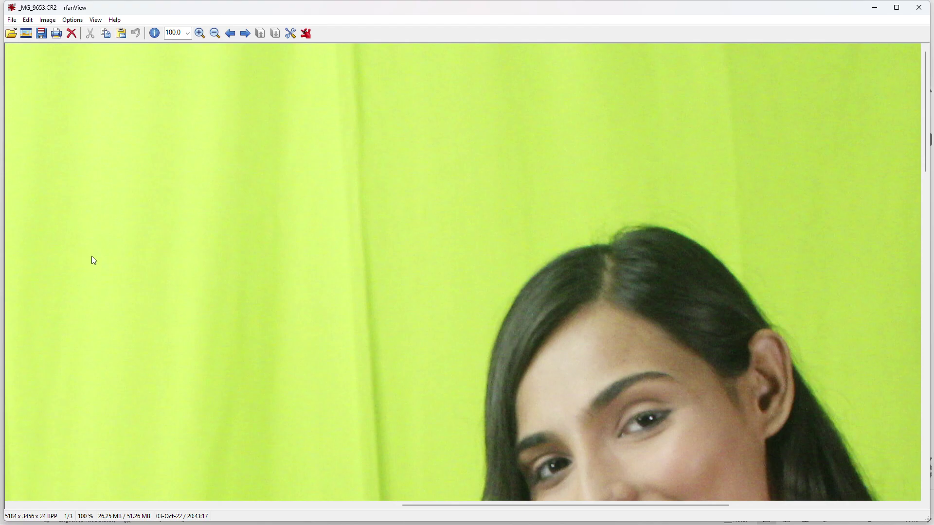
{"action": "key", "text": "alt+Tab"}
{"action": "key", "text": "alt+Tab"}
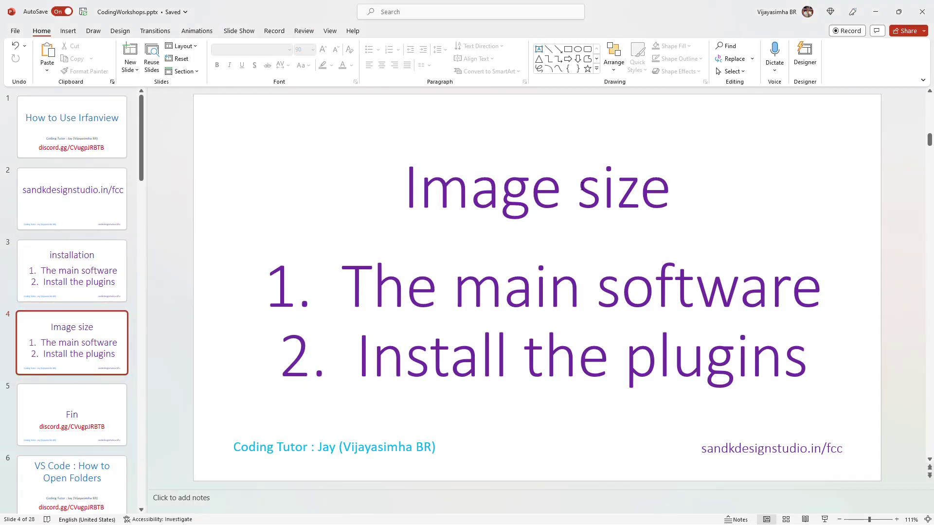
Duplicate the Image size slide and retitle the copy 'Image RE-size'.
{"action": "left_click", "coordinate": [582, 179]}
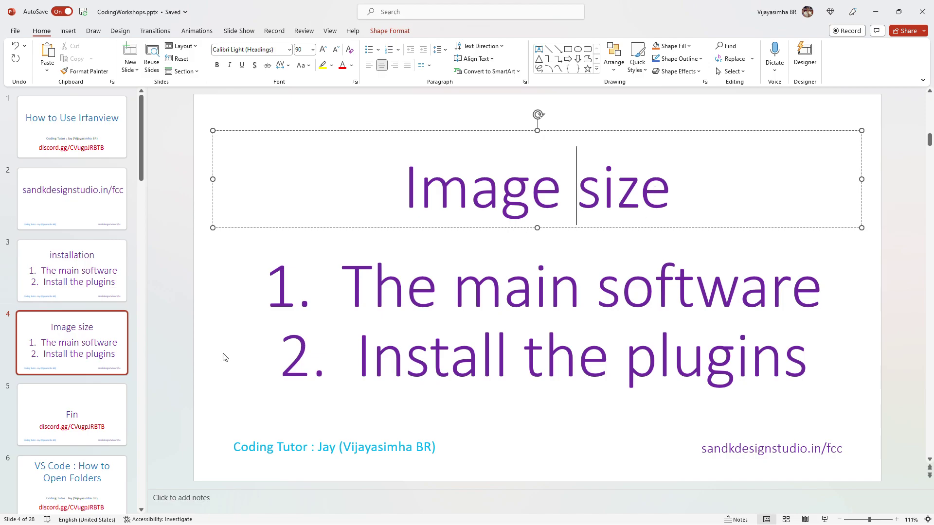
{"action": "right_click", "coordinate": [88, 334]}
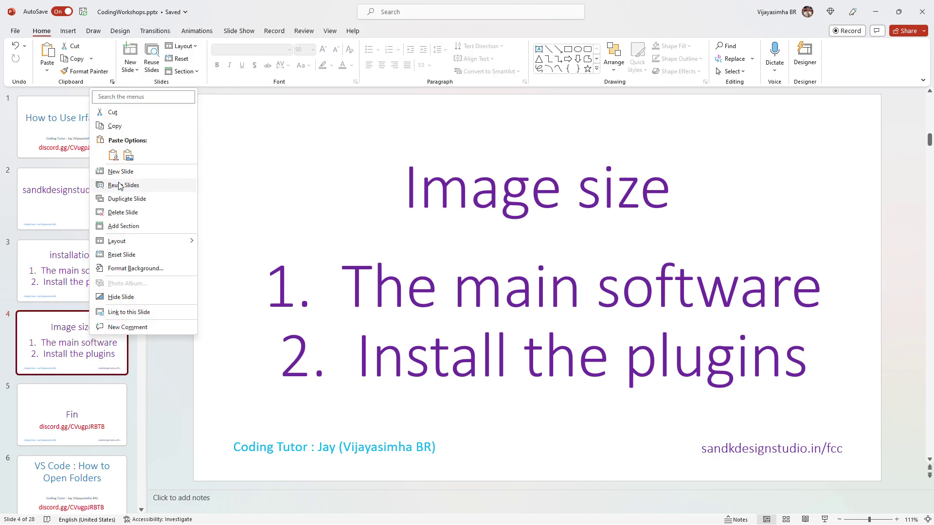
{"action": "left_click", "coordinate": [130, 199]}
{"action": "left_click", "coordinate": [673, 240]}
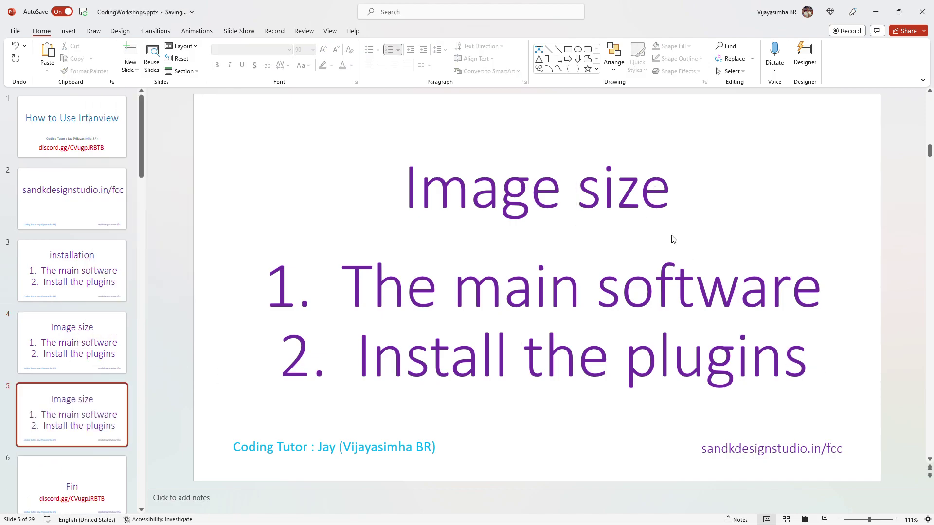
{"action": "left_click", "coordinate": [585, 193]}
{"action": "type", "text": "RE"}
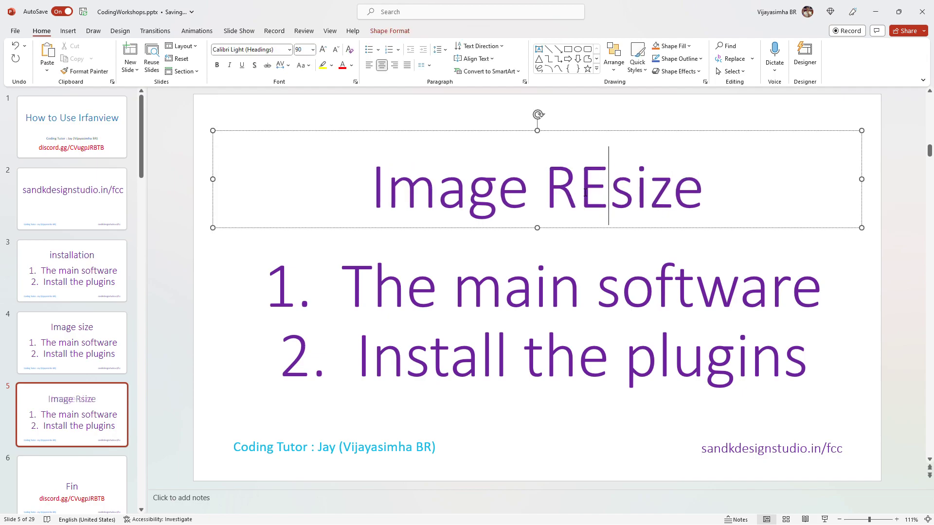
{"action": "type", "text": "-"}
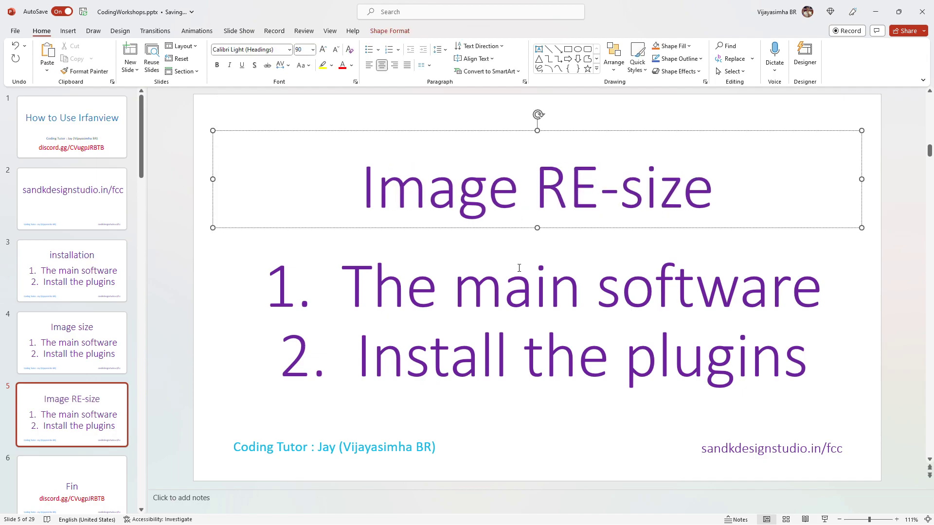
{"action": "left_click", "coordinate": [567, 381]}
Relaunch PowerPoint from the Start menu and reopen CodingWorkshops.pptx from the recent list.
{"action": "key", "text": "alt+Tab"}
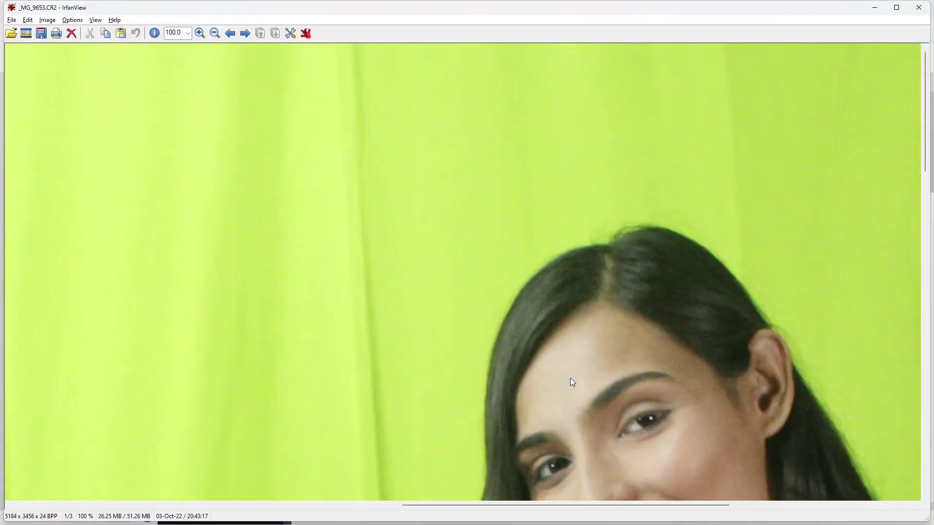
{"action": "key", "text": "super"}
{"action": "type", "text": "po"}
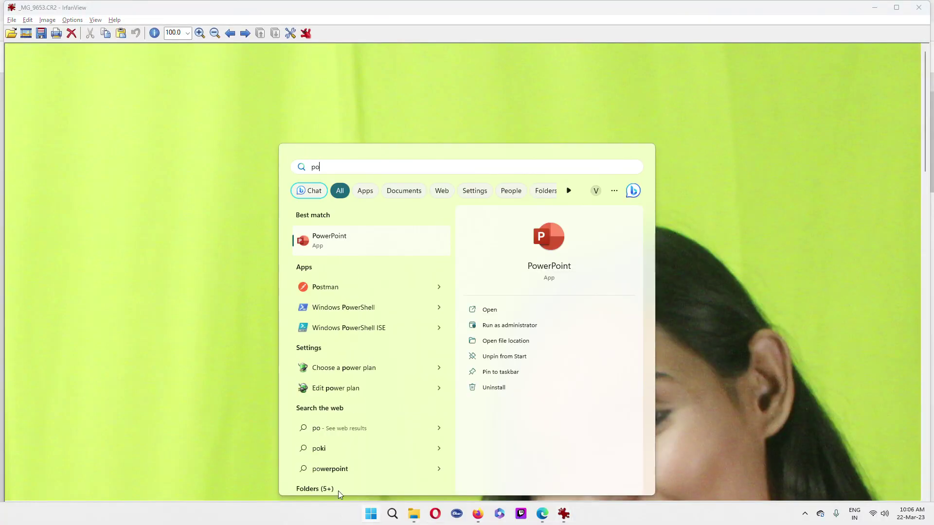
{"action": "left_click", "coordinate": [512, 316]}
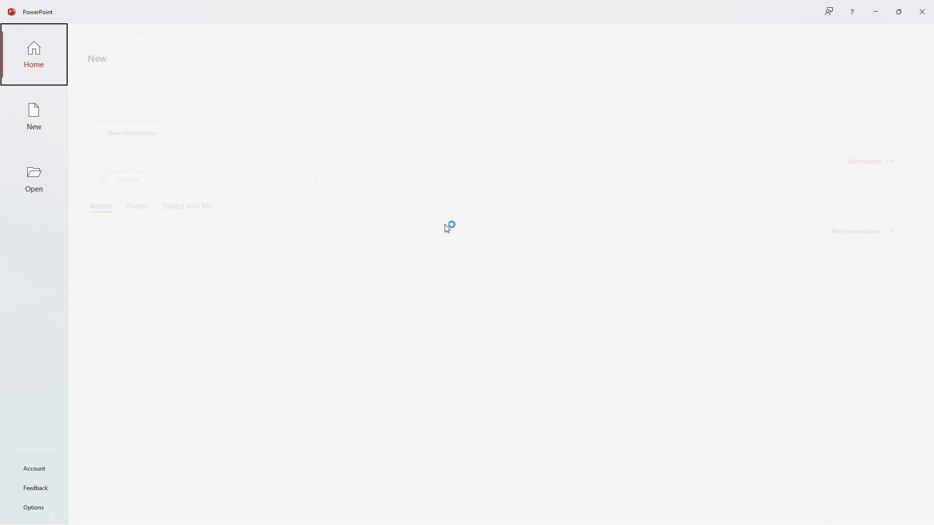
{"action": "left_click", "coordinate": [195, 253]}
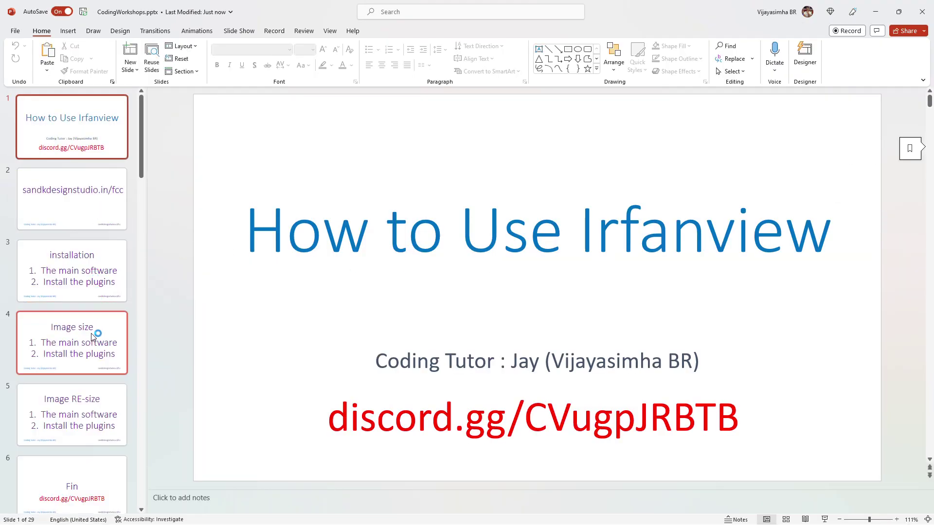
Replace slide 4's bullets with 'Resolution. X and Y.' and 'Quality and format', then return to IrfanView.
{"action": "left_click", "coordinate": [92, 331]}
{"action": "left_click_drag", "start_coordinate": [344, 284], "coordinate": [837, 291]}
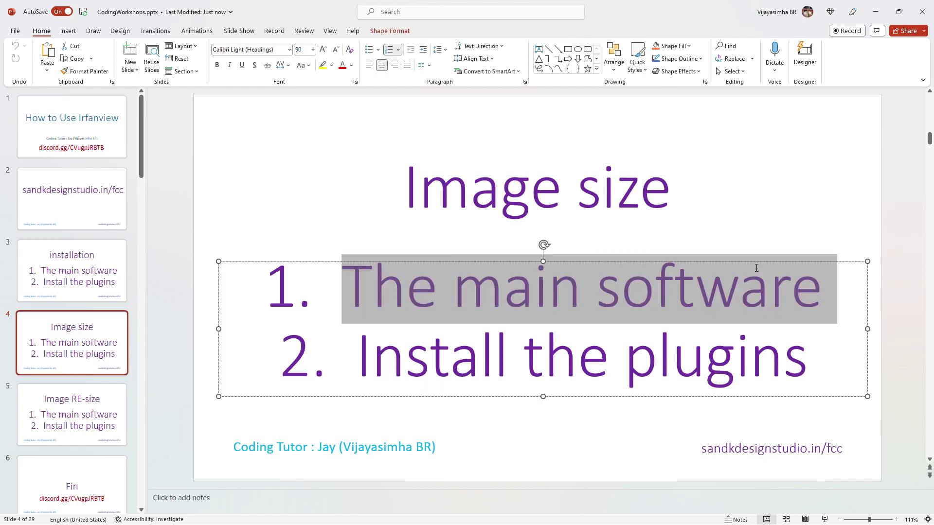
{"action": "type", "text": "resolu"}
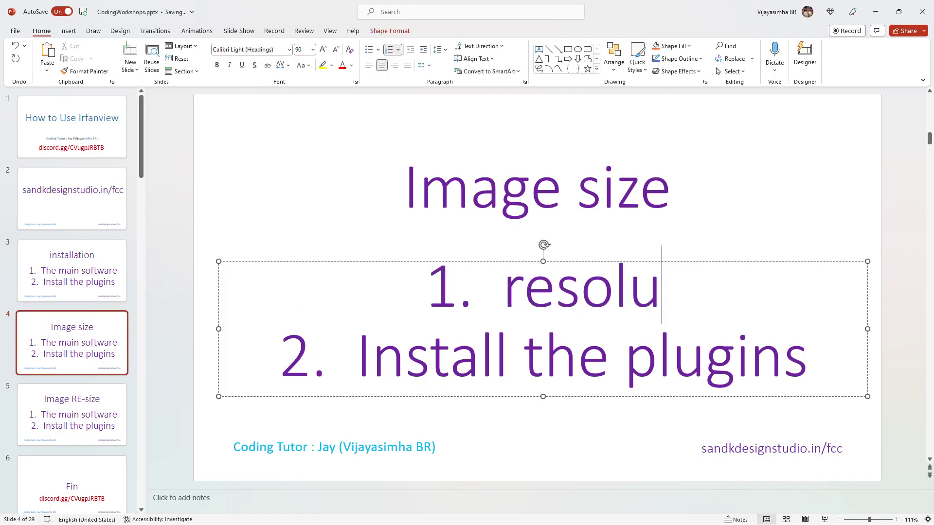
{"action": "type", "text": "tion. x "}
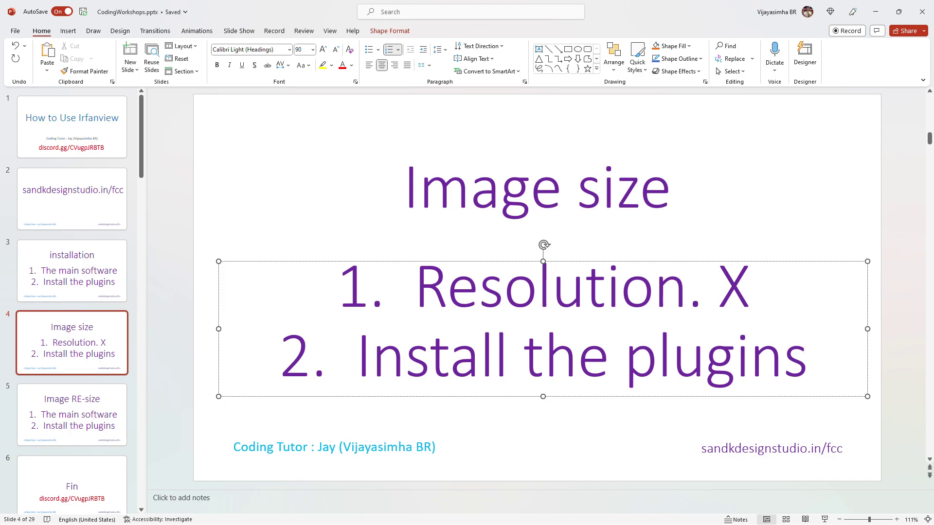
{"action": "type", "text": "and Y"}
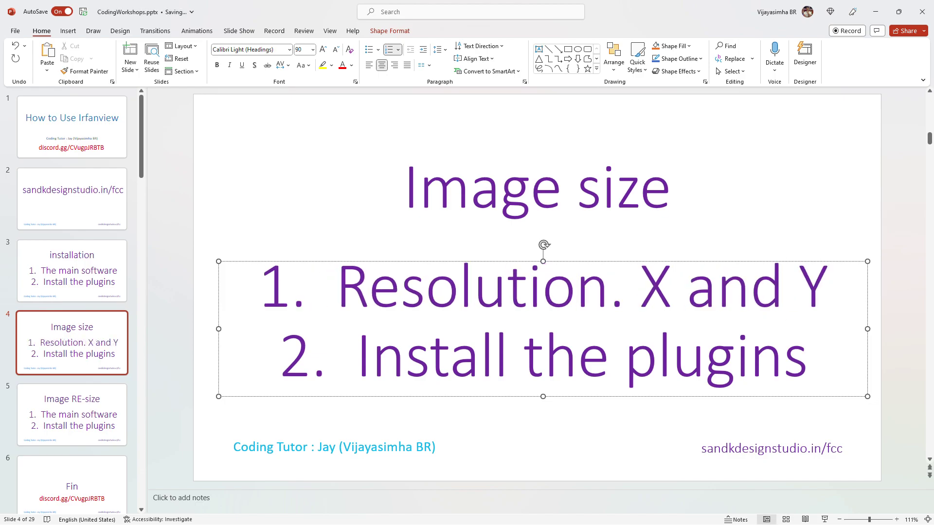
{"action": "type", "text": "."}
{"action": "left_click_drag", "start_coordinate": [357, 355], "coordinate": [736, 348]}
{"action": "type", "text": "Quali"}
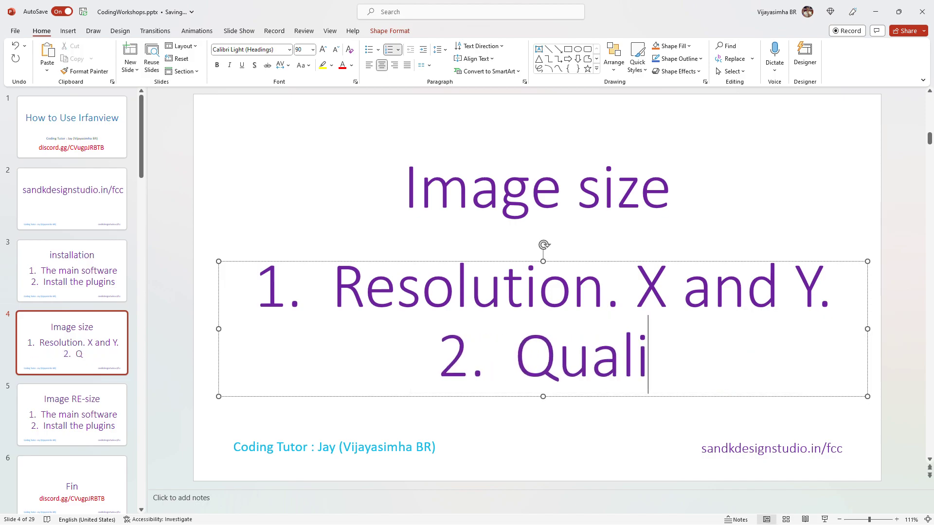
{"action": "type", "text": "ty and format"}
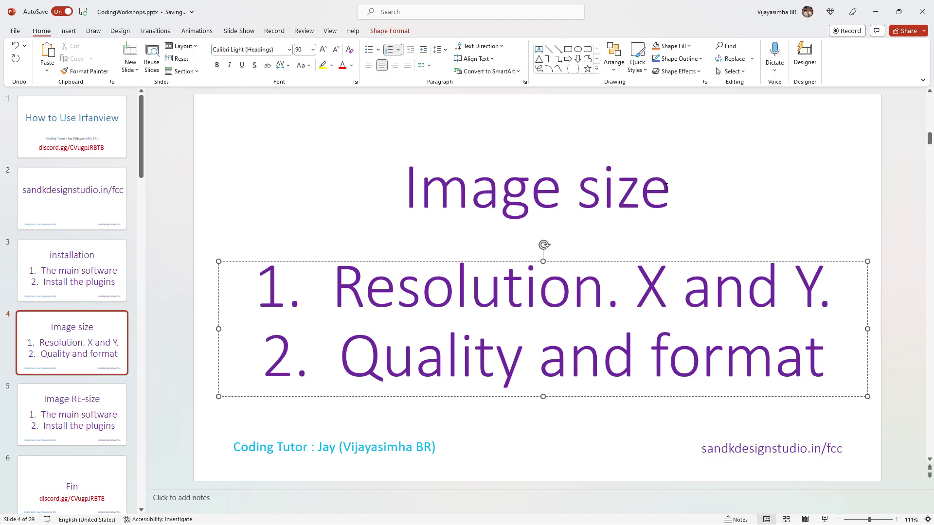
{"action": "left_click", "coordinate": [796, 208]}
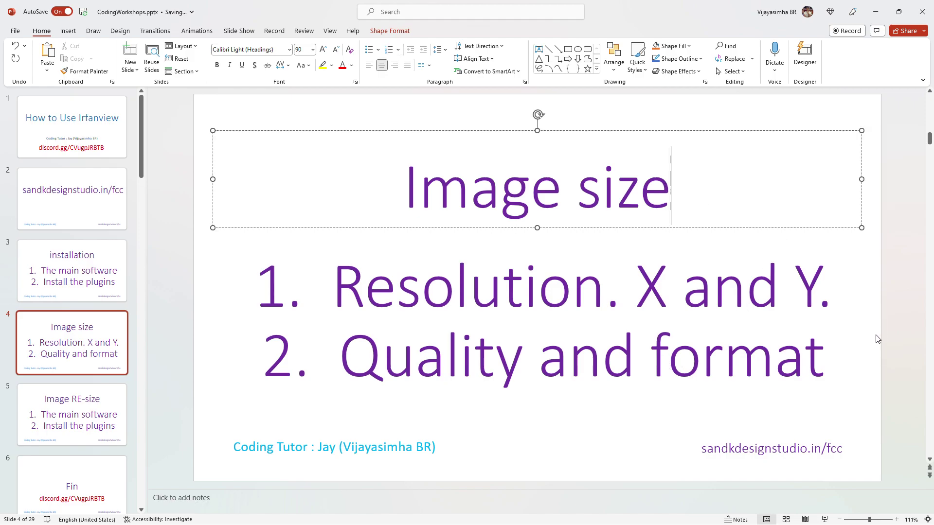
{"action": "left_click", "coordinate": [884, 308]}
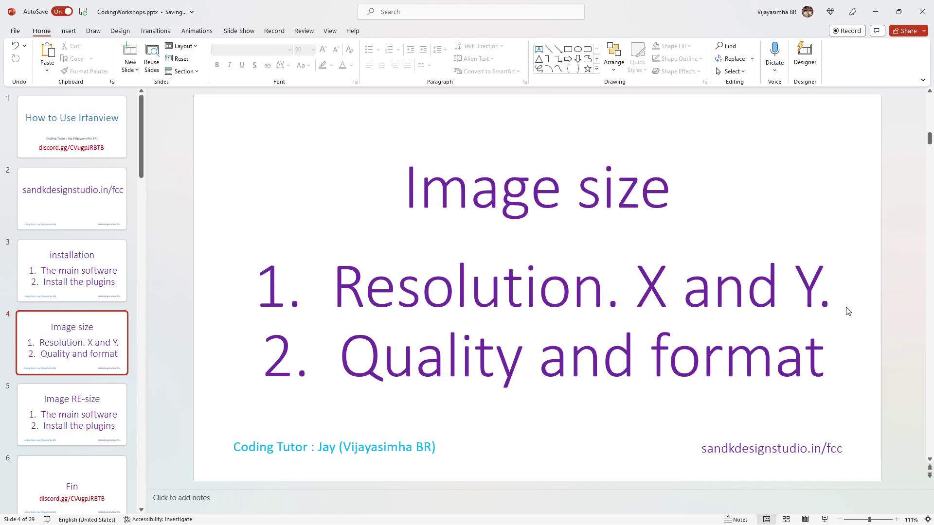
{"action": "key", "text": "alt+Tab"}
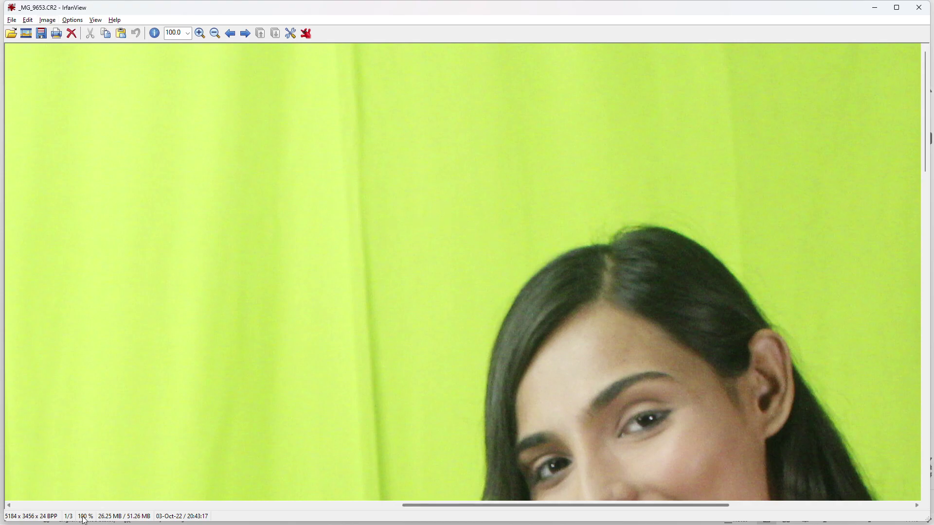
Resample the photo to 1920 pixels wide (1920 x 1280, aspect kept) and view it at original size.
{"action": "left_click", "coordinate": [47, 20]}
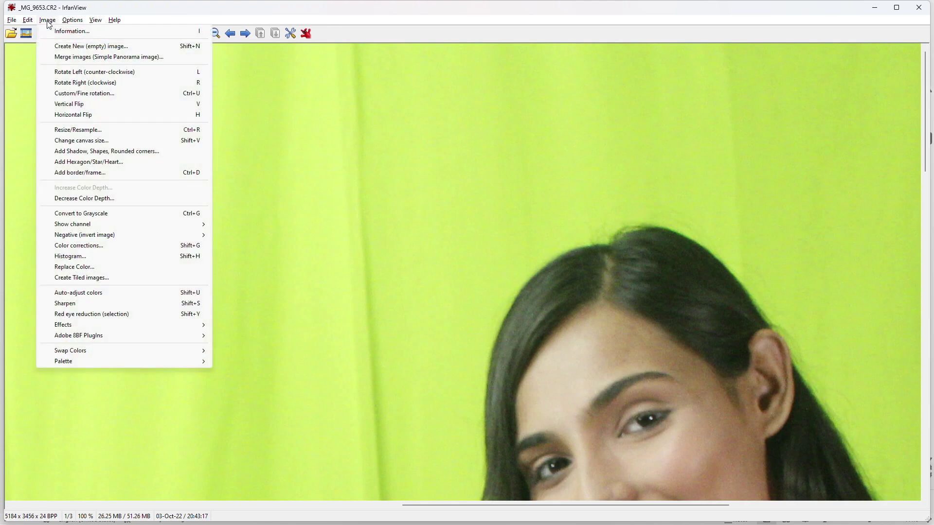
{"action": "left_click", "coordinate": [83, 130]}
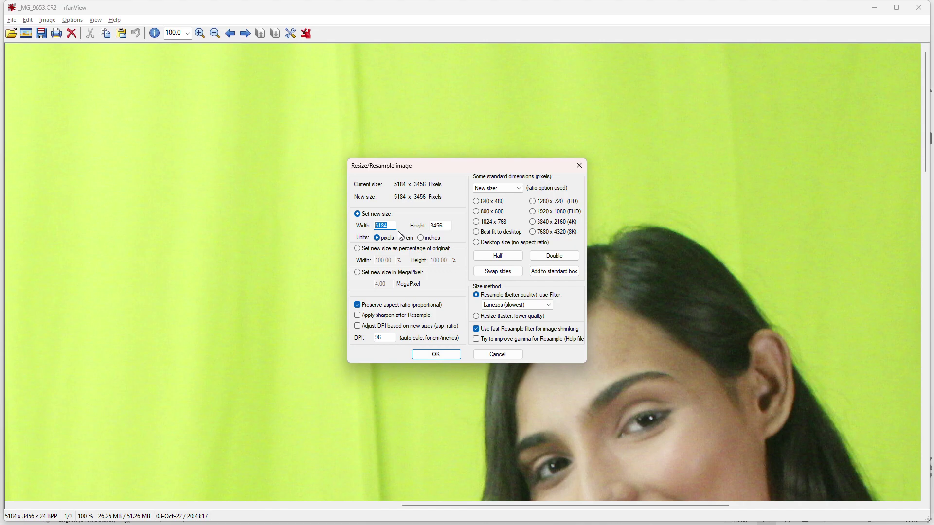
{"action": "type", "text": "1920"}
{"action": "left_click", "coordinate": [437, 354]}
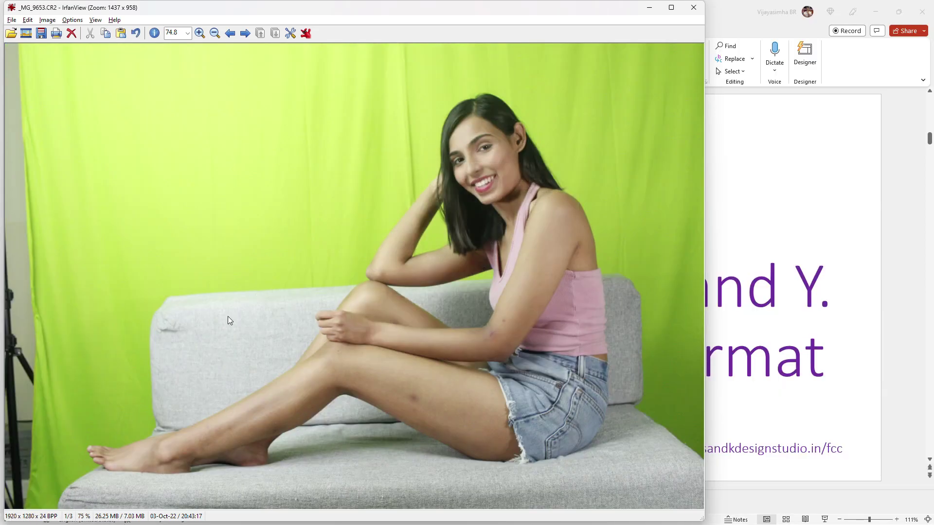
{"action": "left_click", "coordinate": [96, 20]}
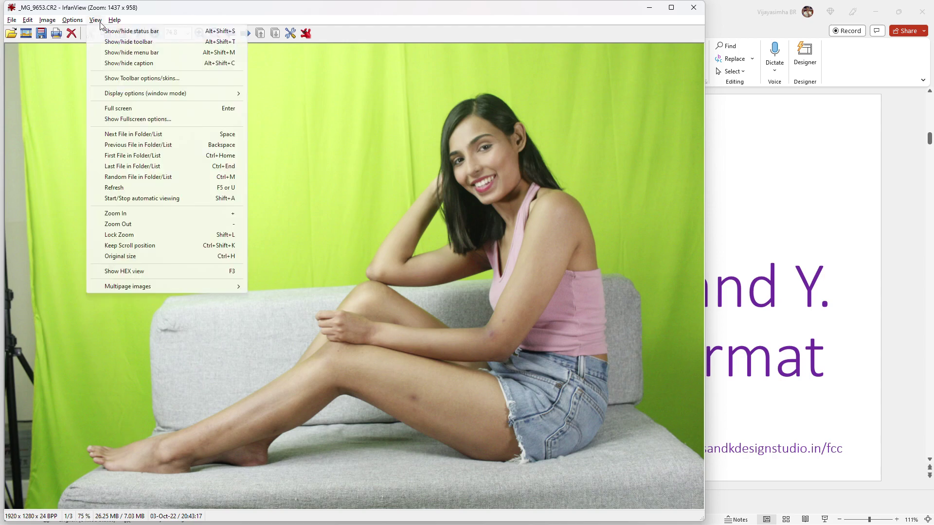
{"action": "left_click", "coordinate": [164, 258]}
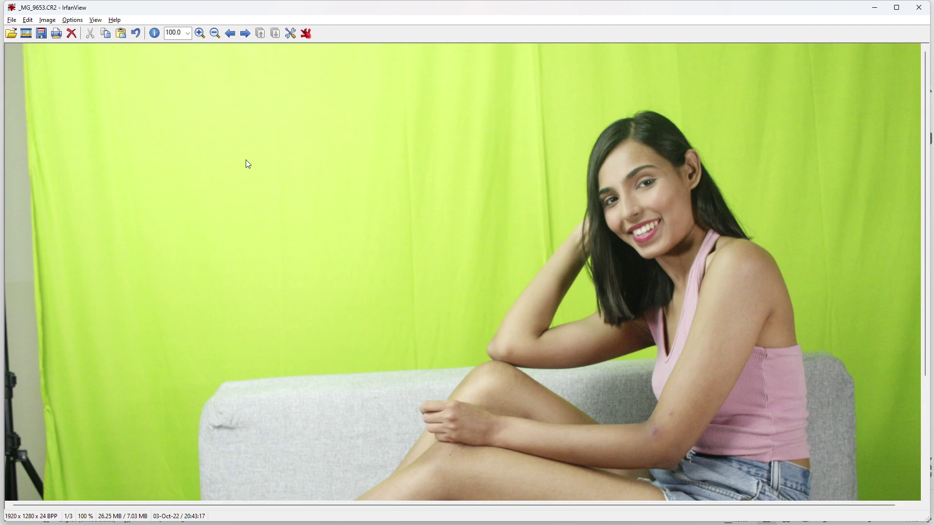
Name the save file IrvanviewTutorial1 and keep JPG as the format.
{"action": "key", "text": "ctrl+s"}
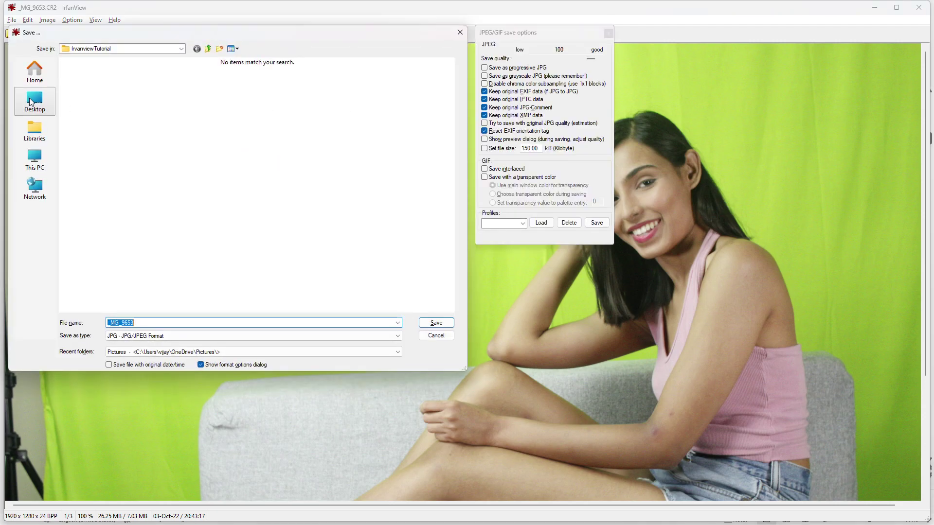
{"action": "double_click", "coordinate": [183, 322]}
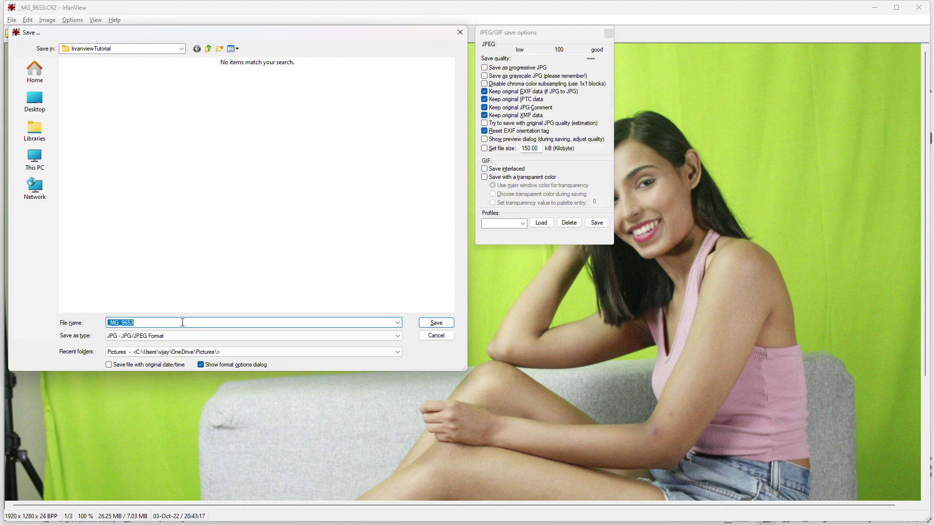
{"action": "double_click", "coordinate": [182, 322]}
{"action": "type", "text": "0"}
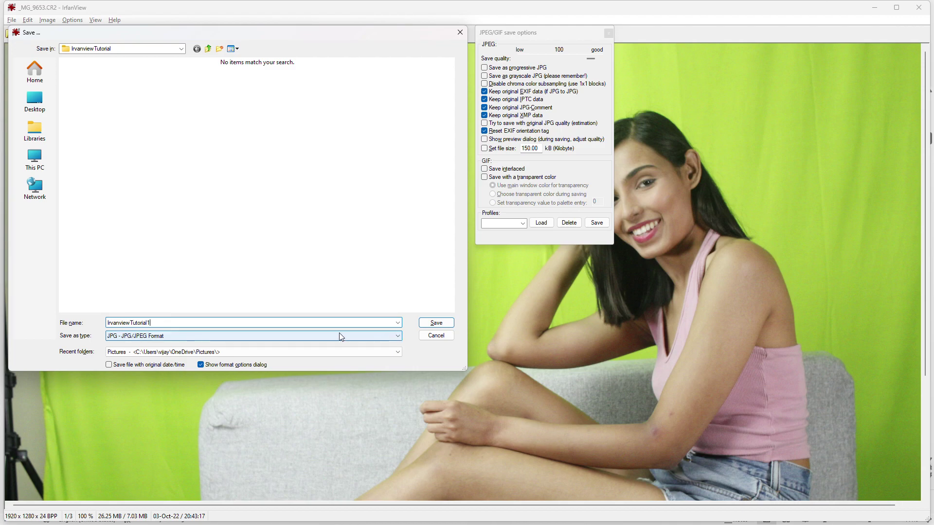
{"action": "left_click", "coordinate": [153, 336]}
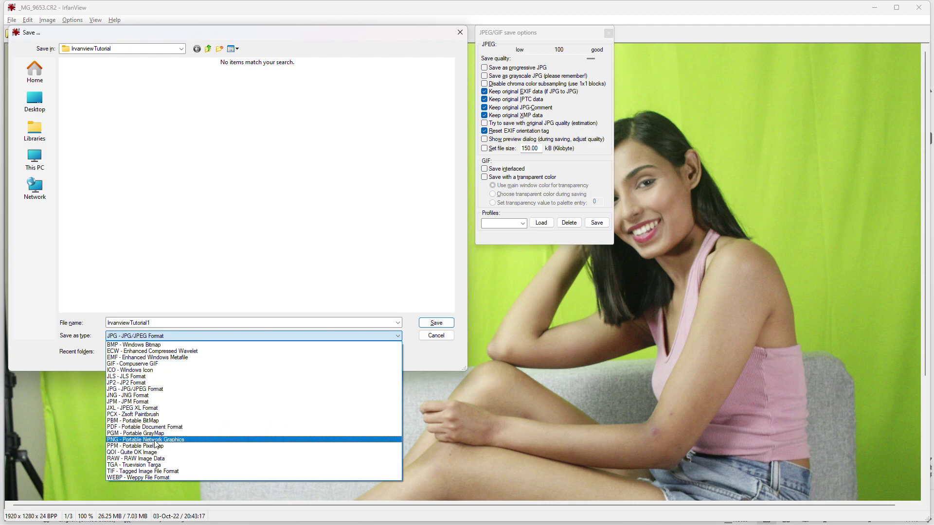
{"action": "left_click", "coordinate": [146, 389]}
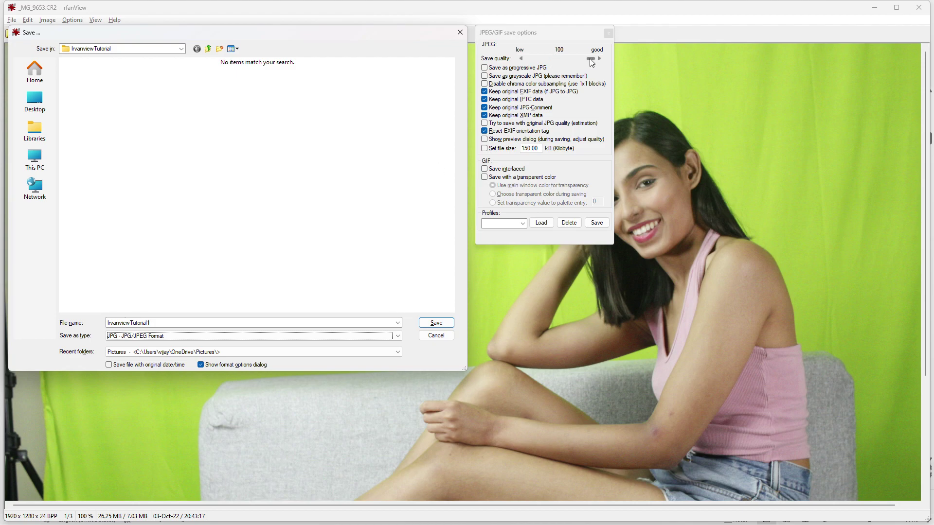
Set JPEG quality to 90, store it as a profile, and save the photo.
{"action": "left_click_drag", "start_coordinate": [592, 62], "coordinate": [562, 61]}
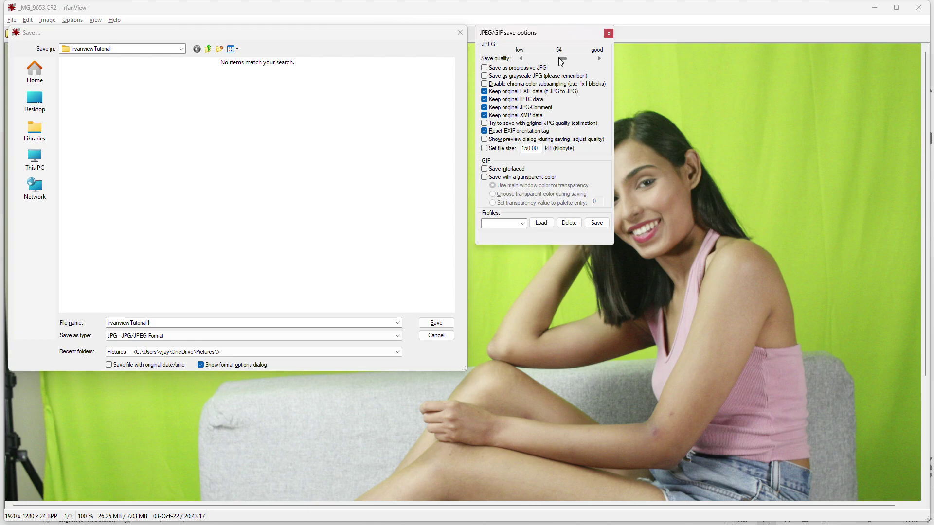
{"action": "left_click_drag", "start_coordinate": [561, 61], "coordinate": [601, 63]}
{"action": "left_click_drag", "start_coordinate": [590, 59], "coordinate": [589, 59]}
{"action": "left_click_drag", "start_coordinate": [587, 61], "coordinate": [587, 61]}
{"action": "left_click", "coordinate": [602, 225]}
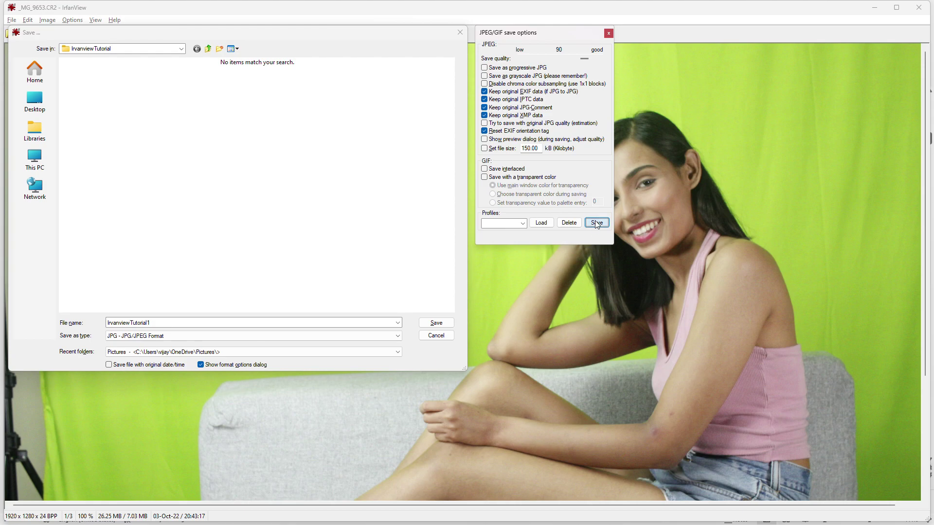
{"action": "left_click", "coordinate": [267, 165]}
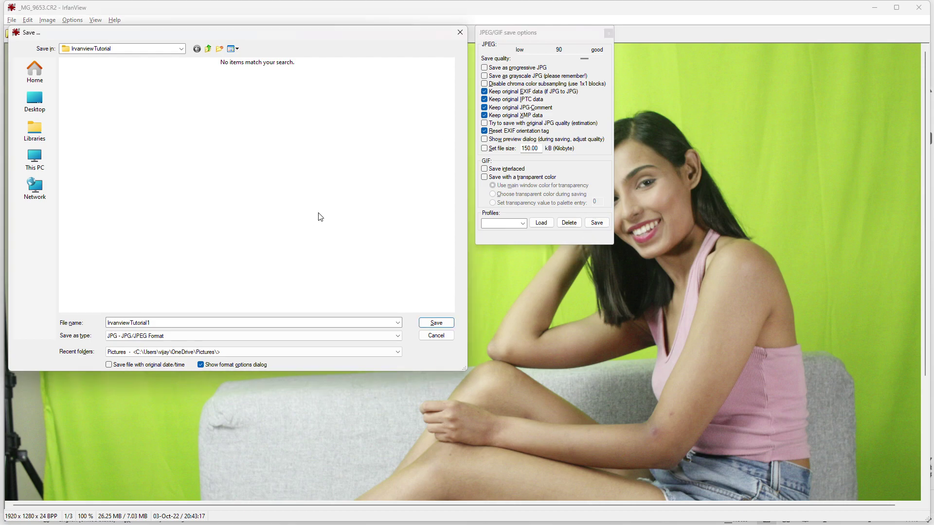
{"action": "left_click", "coordinate": [437, 323]}
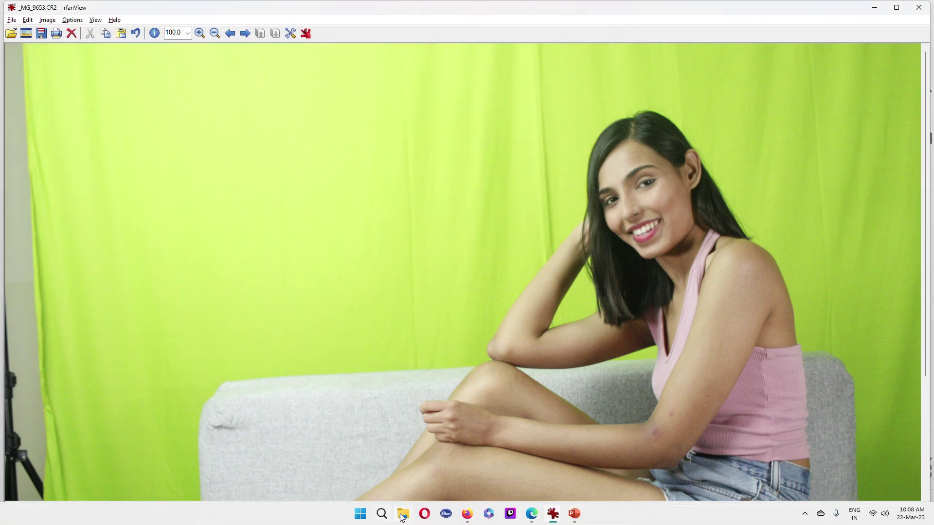
Compare IrvanviewTutorial1.jpg (415 KB) with _MG_9653.CR2 (26.2 MB) in File Explorer, then return to PowerPoint.
{"action": "left_click", "coordinate": [403, 514]}
{"action": "left_click", "coordinate": [260, 322]}
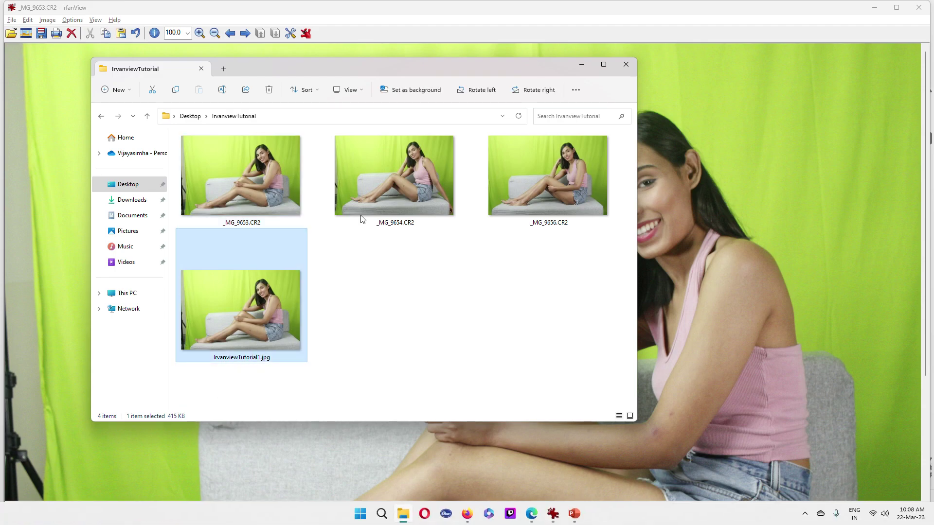
{"action": "left_click", "coordinate": [272, 197]}
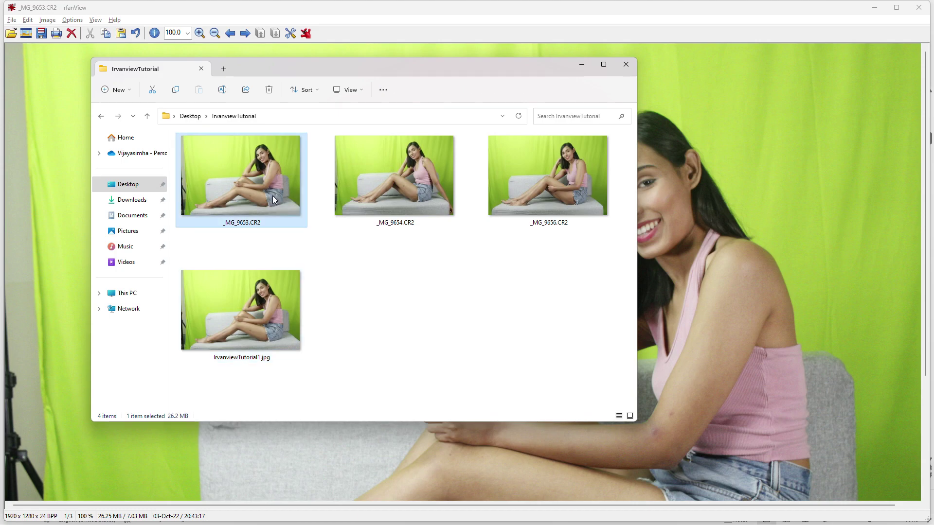
{"action": "key", "text": "alt+Tab"}
{"action": "key", "text": "alt+Tab"}
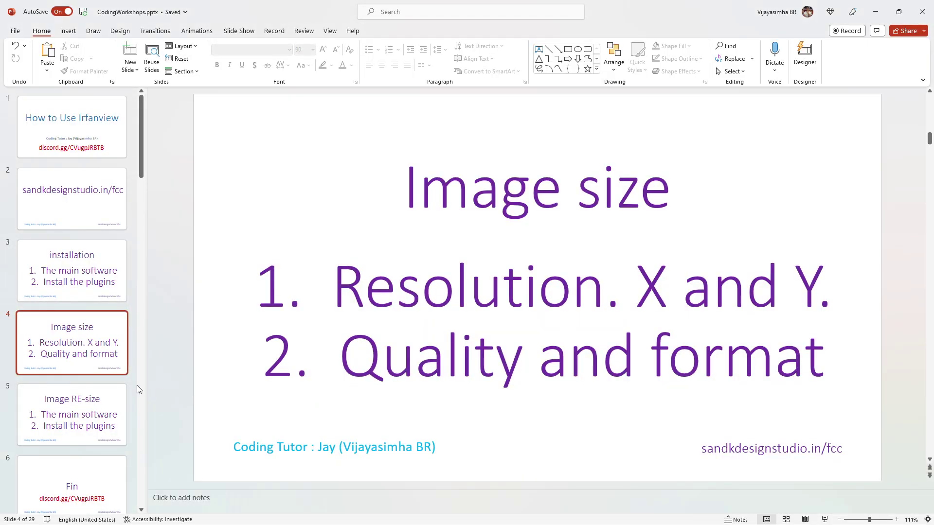
Duplicate the Image size slide and change its first bullet to 'Original is 26 MB'.
{"action": "right_click", "coordinate": [98, 344]}
{"action": "left_click", "coordinate": [128, 212]}
{"action": "left_click", "coordinate": [538, 307]}
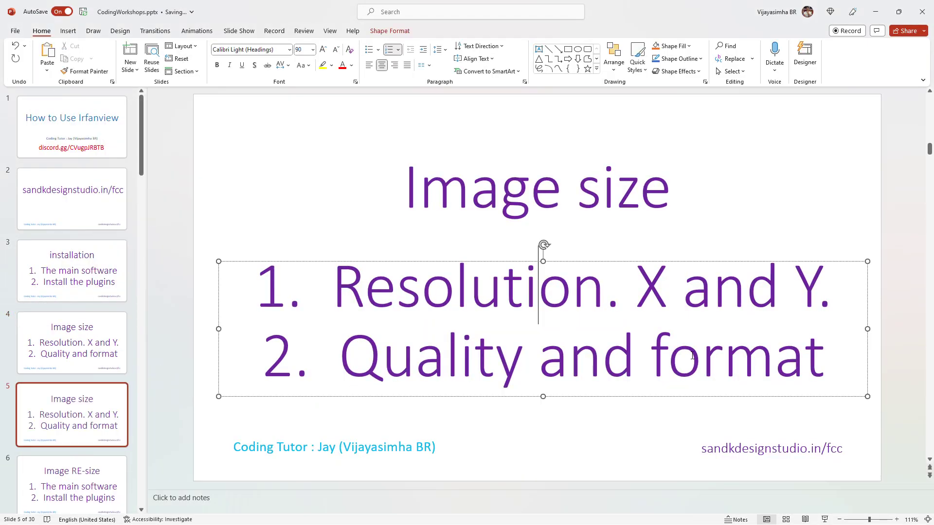
{"action": "left_click", "coordinate": [502, 287]}
{"action": "double_click", "coordinate": [375, 300]}
{"action": "left_click_drag", "start_coordinate": [332, 292], "coordinate": [828, 285]}
{"action": "type", "text": "Original is "}
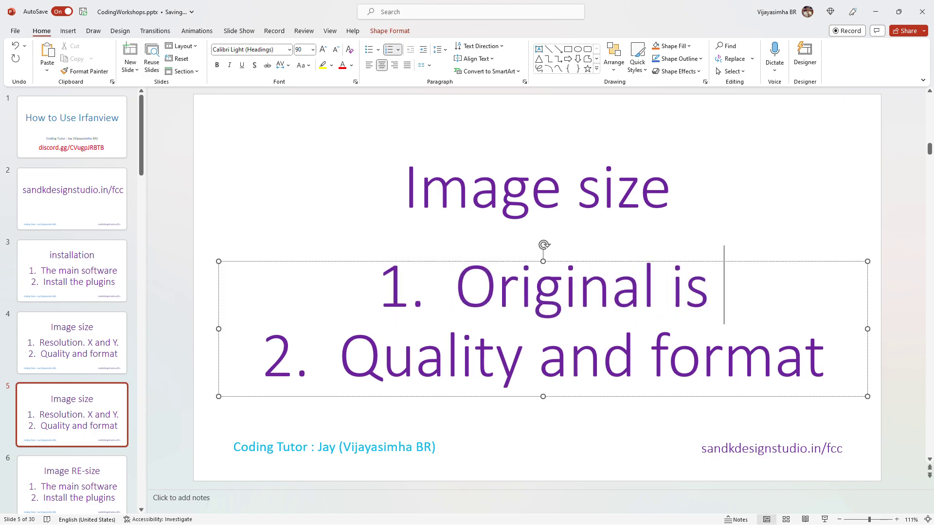
{"action": "type", "text": "26 MB"}
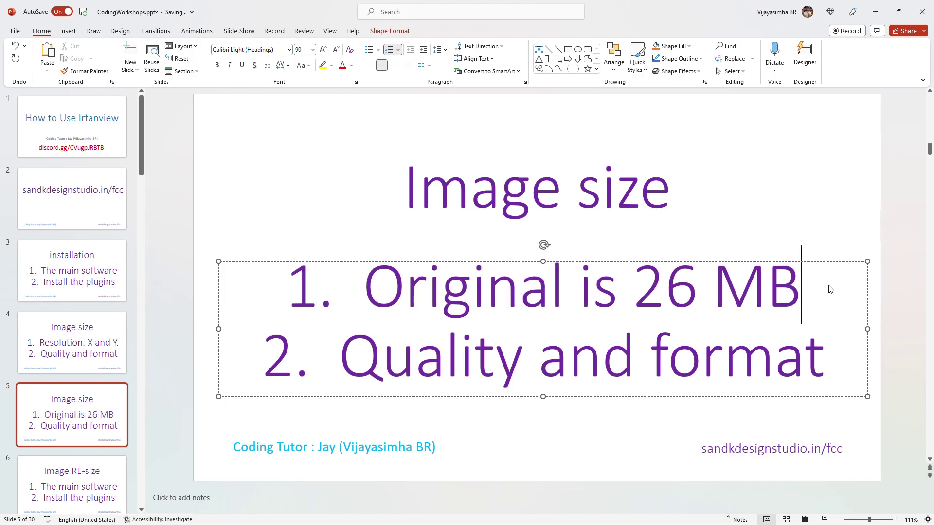
{"action": "key", "text": "alt+Tab"}
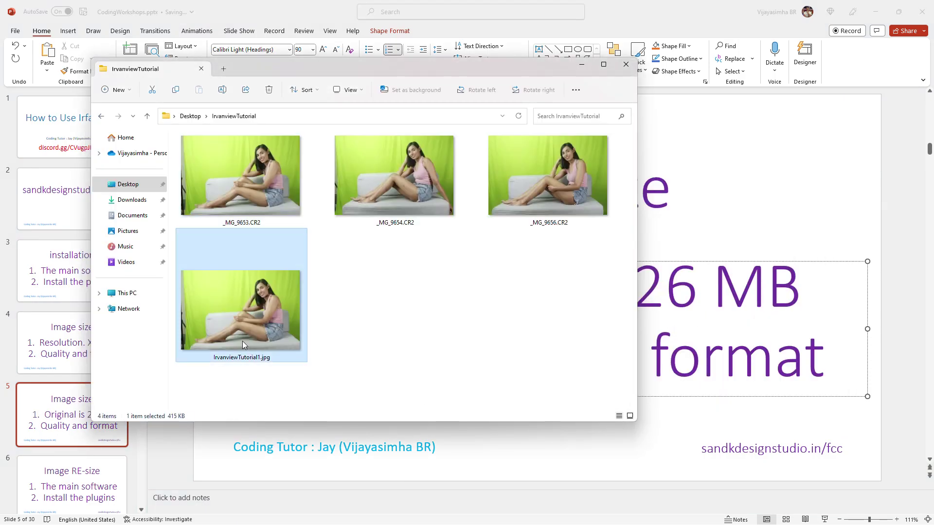
{"action": "key", "text": "alt+Tab"}
Change the second bullet to 'After resizing. 415 KB (roughly half MB)' and enlarge the text box.
{"action": "left_click_drag", "start_coordinate": [349, 357], "coordinate": [758, 352]}
{"action": "type", "text": "After resizing."}
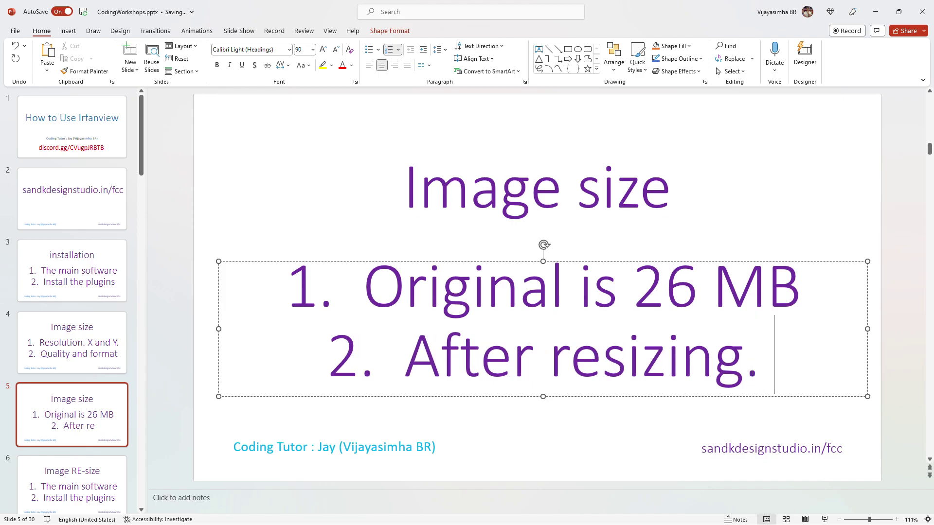
{"action": "type", "text": " 415 K"}
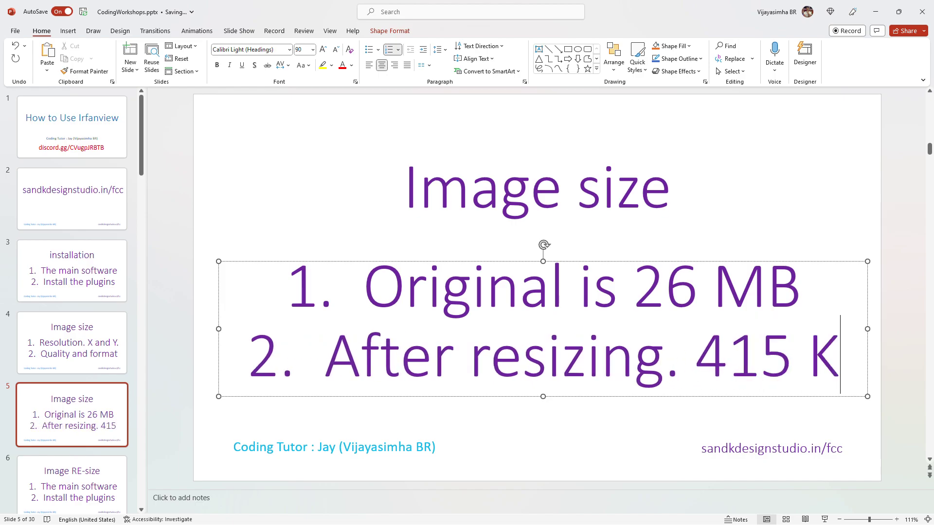
{"action": "type", "text": "B"}
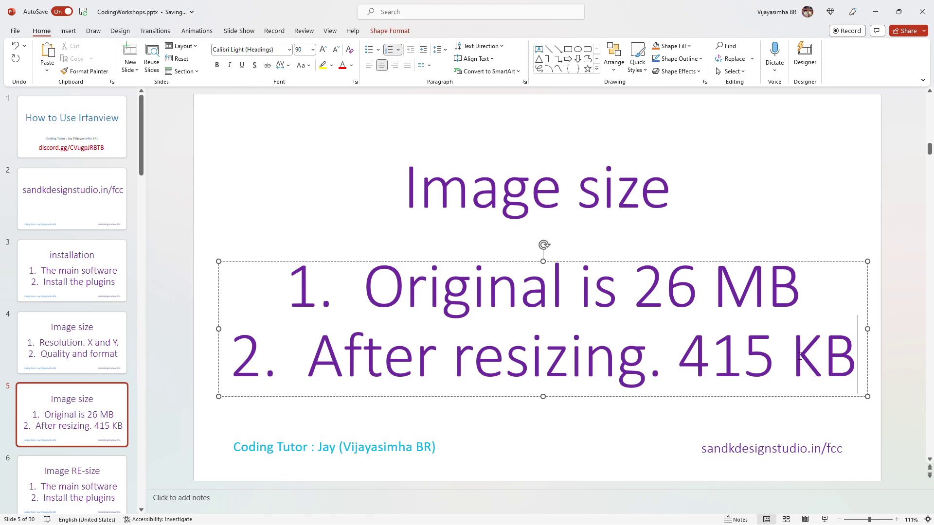
{"action": "left_click_drag", "start_coordinate": [543, 397], "coordinate": [543, 445]}
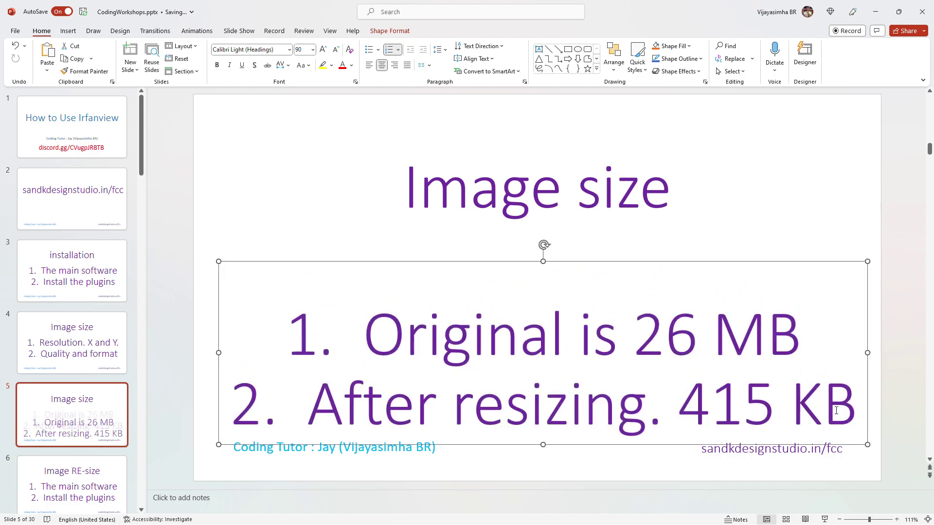
{"action": "key", "text": "Return"}
{"action": "type", "text": "(ropu"}
{"action": "key", "text": "BackSpace"}
{"action": "key", "text": "BackSpace"}
{"action": "type", "text": "oughl"}
{"action": "key", "text": "BackSpace"}
{"action": "key", "text": "BackSpace"}
{"action": "key", "text": "BackSpace"}
{"action": "key", "text": "BackSpace"}
{"action": "key", "text": "BackSpace"}
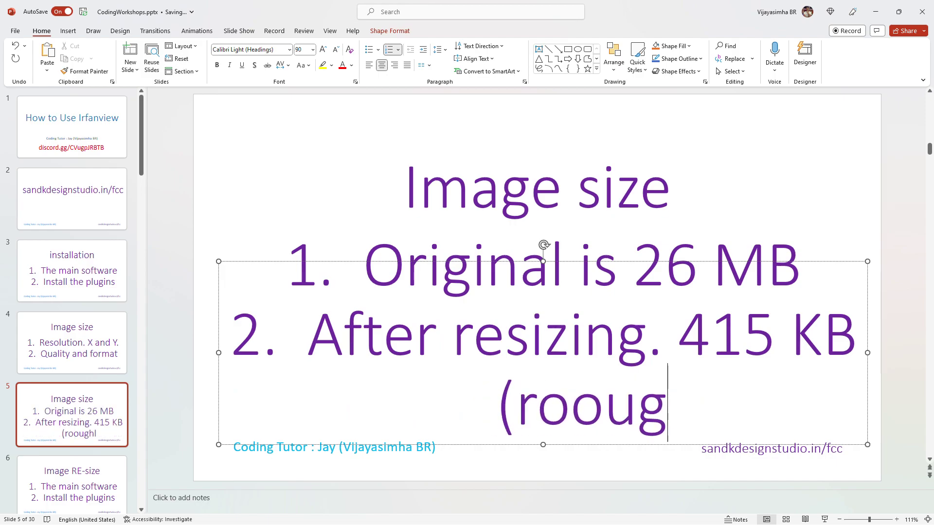
{"action": "type", "text": "ughly "}
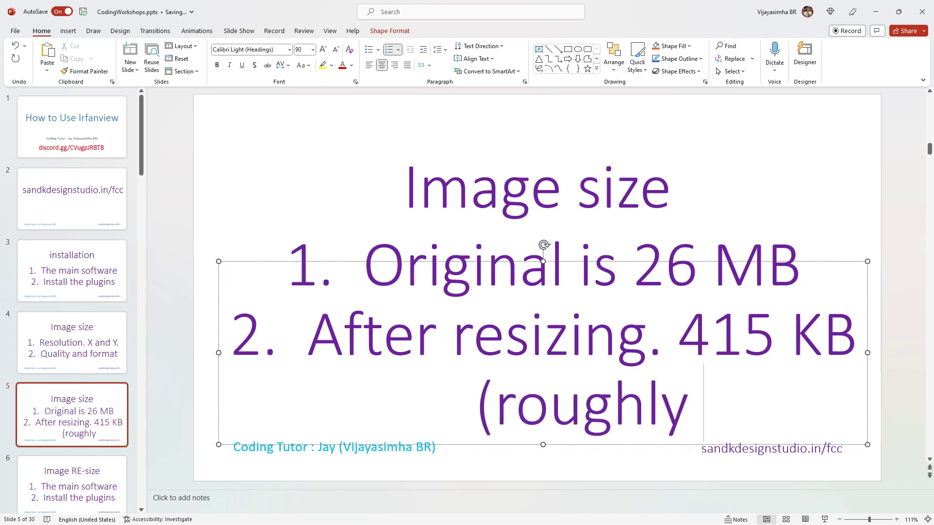
{"action": "type", "text": "half MB)"}
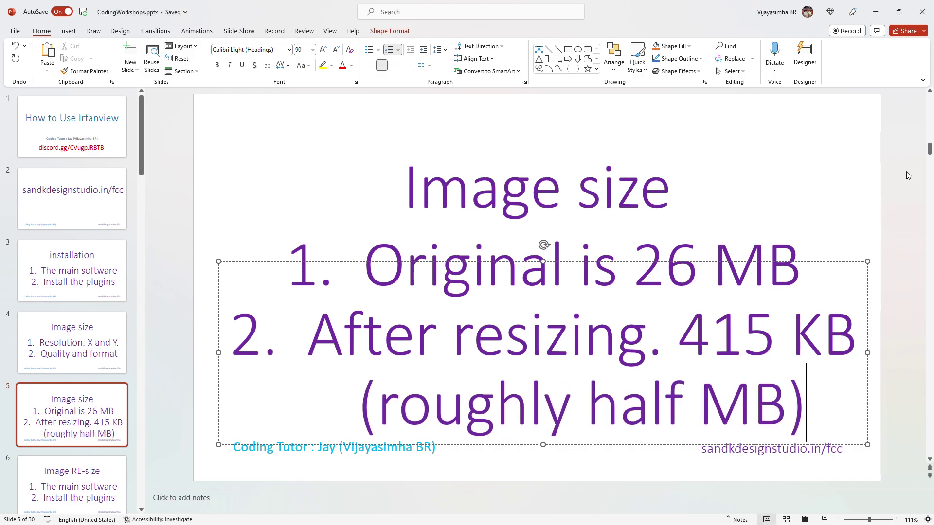
{"action": "left_click", "coordinate": [664, 205]}
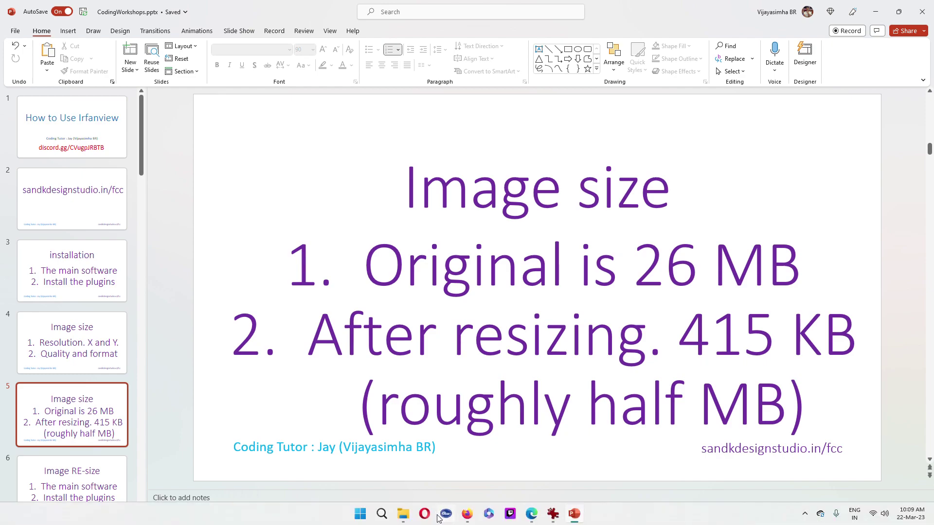
{"action": "left_click", "coordinate": [467, 514]}
{"action": "left_click", "coordinate": [467, 479]}
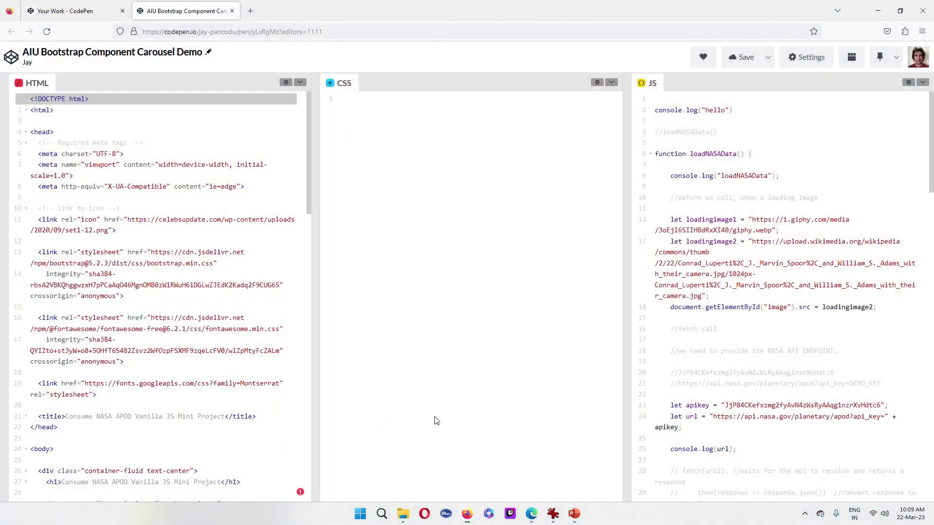
{"action": "left_click", "coordinate": [246, 11]}
{"action": "type", "text": "github.com/"}
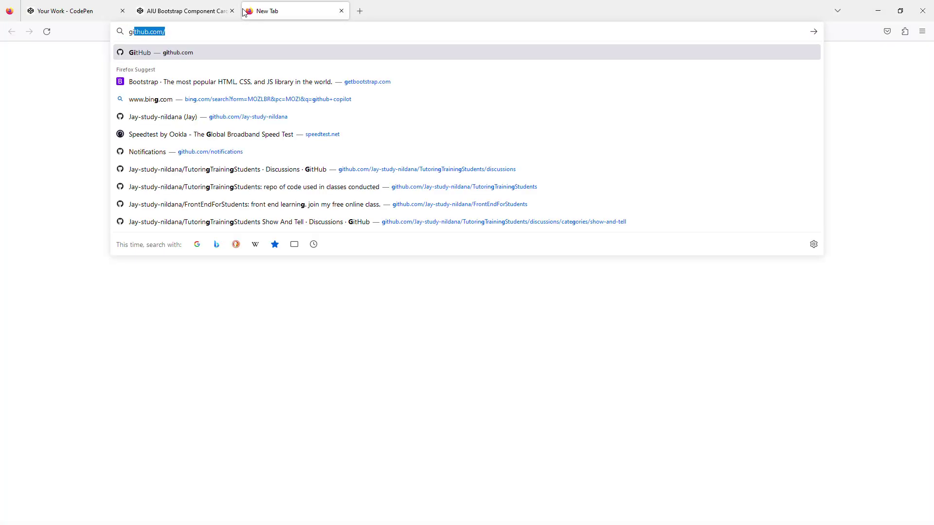
{"action": "key", "text": "Return"}
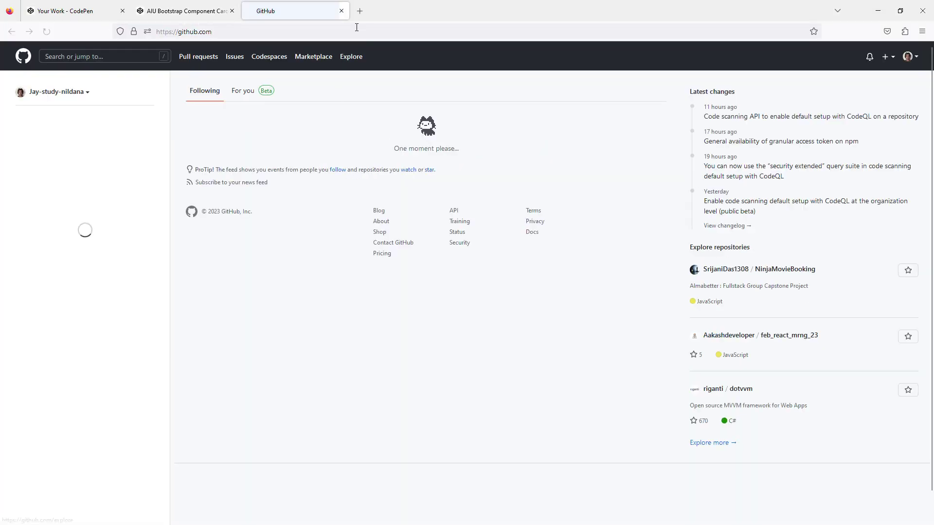
{"action": "left_click", "coordinate": [909, 56]}
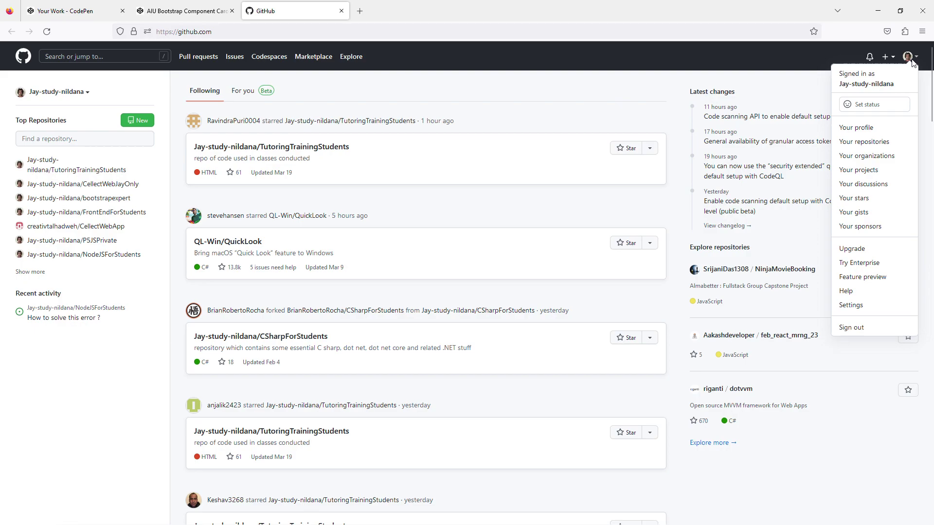
{"action": "left_click", "coordinate": [856, 128]}
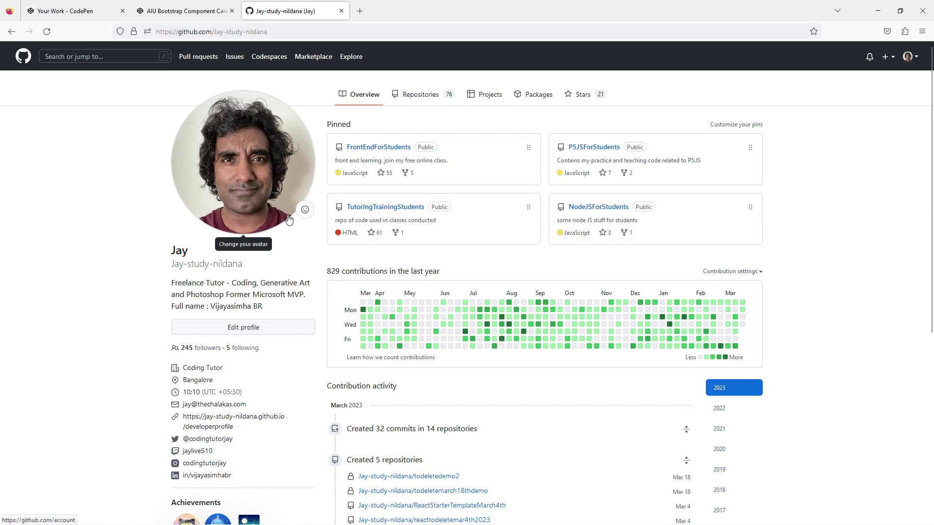
{"action": "key", "text": "alt+Tab"}
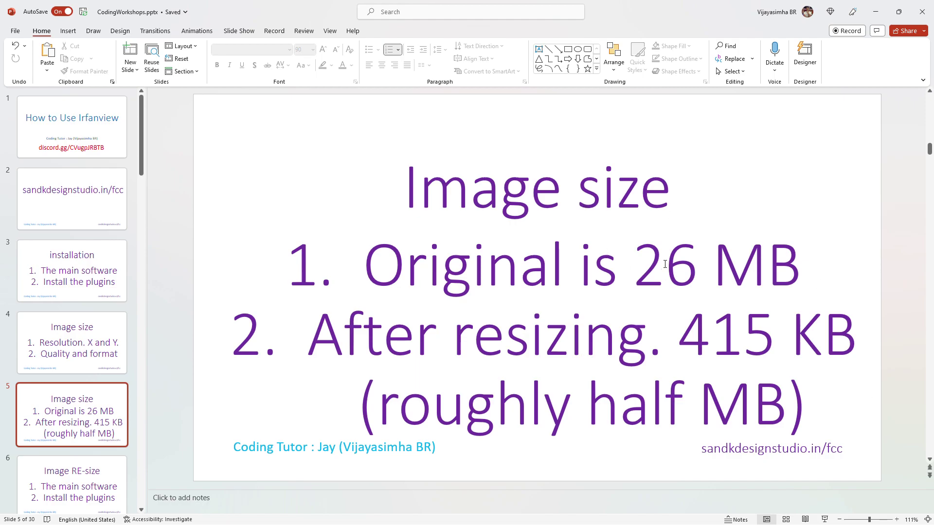
Replace 'RE-size' with 'Cropping' in slide 6's title so it reads 'Image Cropping'.
{"action": "left_click_drag", "start_coordinate": [357, 259], "coordinate": [815, 270]}
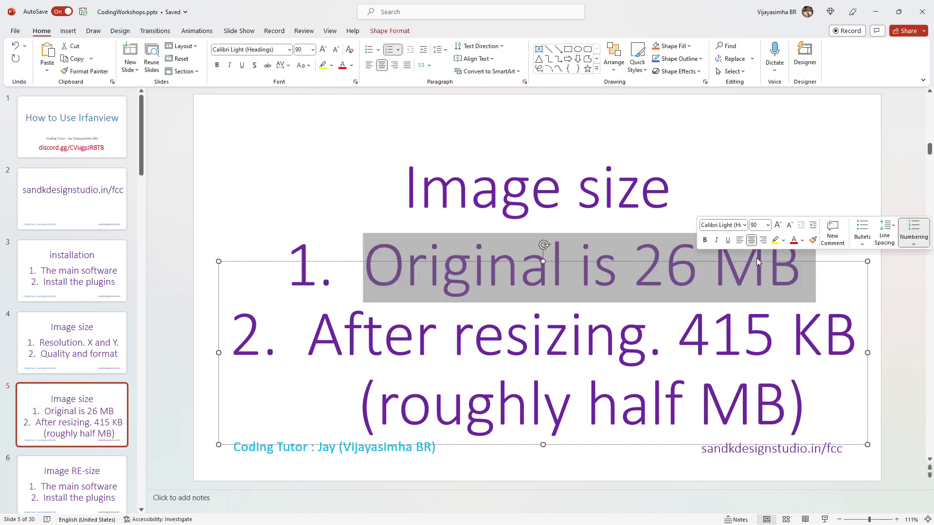
{"action": "left_click", "coordinate": [906, 300]}
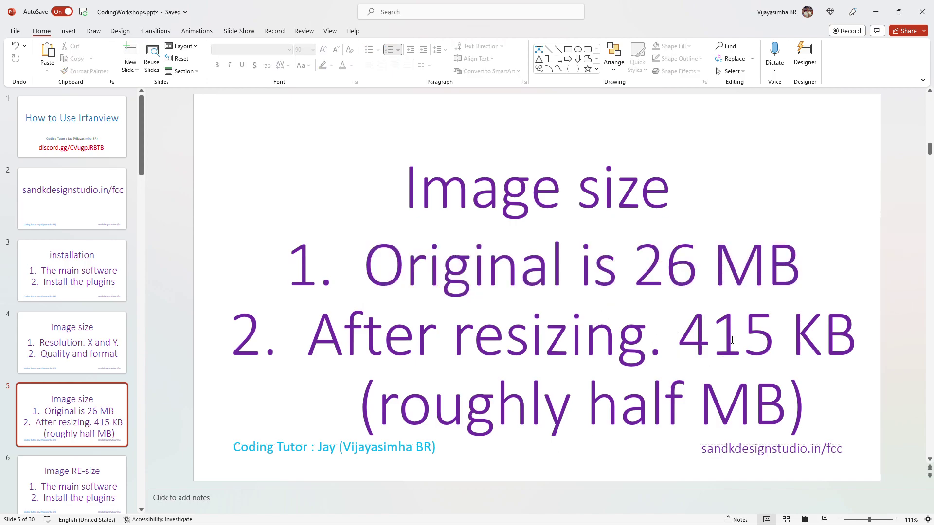
{"action": "scroll", "coordinate": [77, 427], "scroll_direction": "down", "scroll_amount": 3}
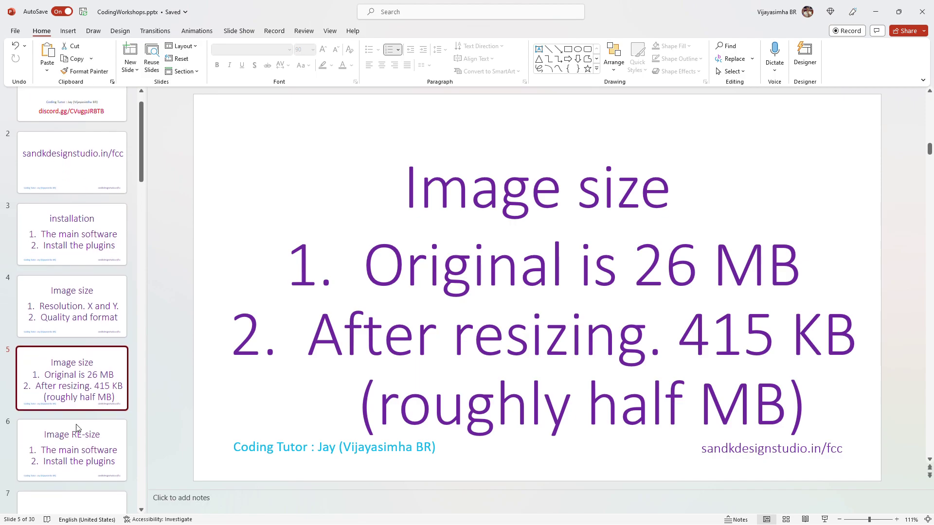
{"action": "left_click", "coordinate": [85, 417]}
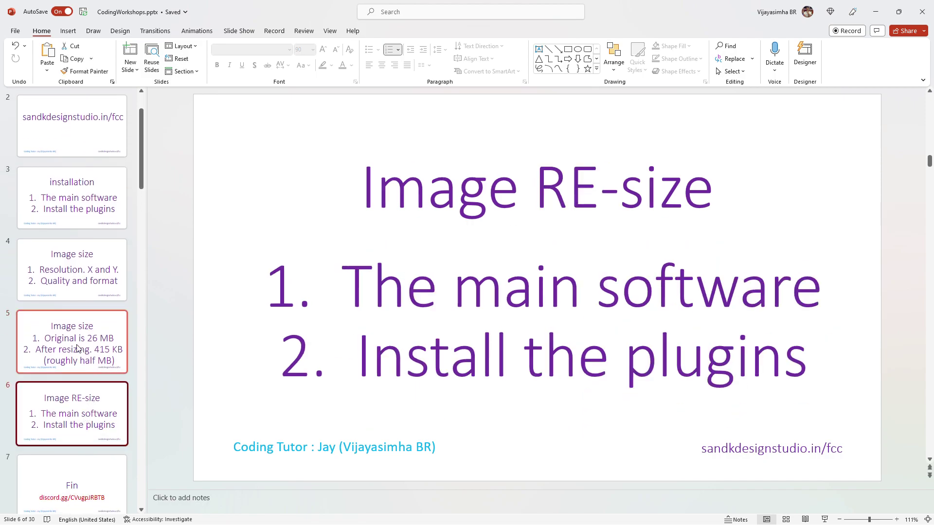
{"action": "left_click", "coordinate": [518, 192]}
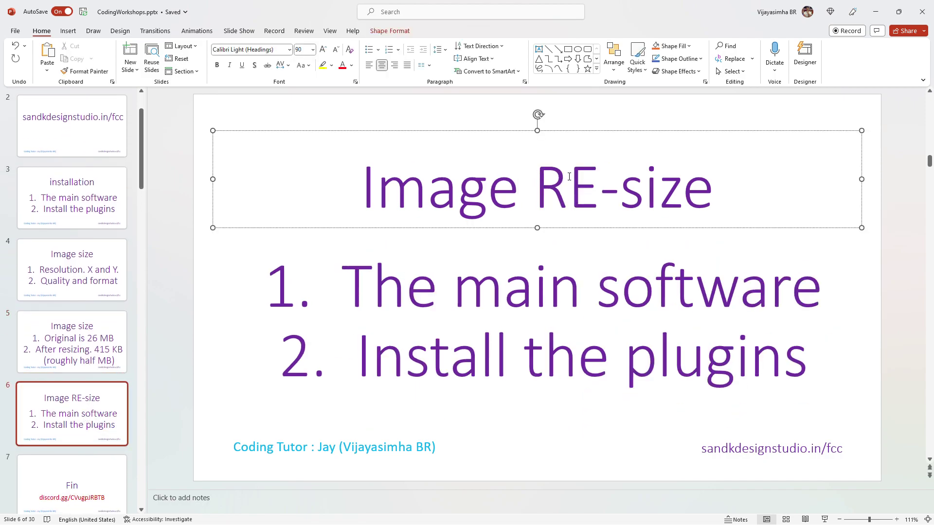
{"action": "left_click_drag", "start_coordinate": [535, 187], "coordinate": [705, 177]}
{"action": "type", "text": "Cropping"}
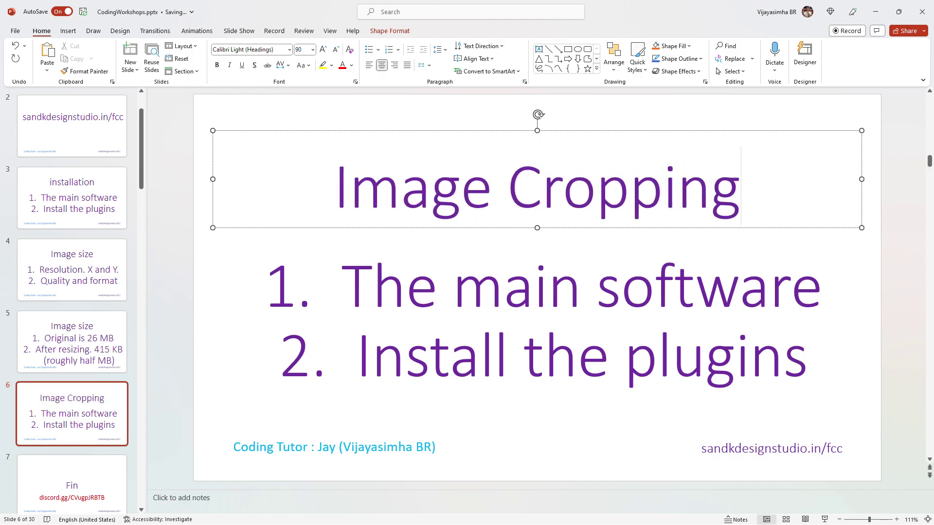
{"action": "left_click", "coordinate": [903, 281]}
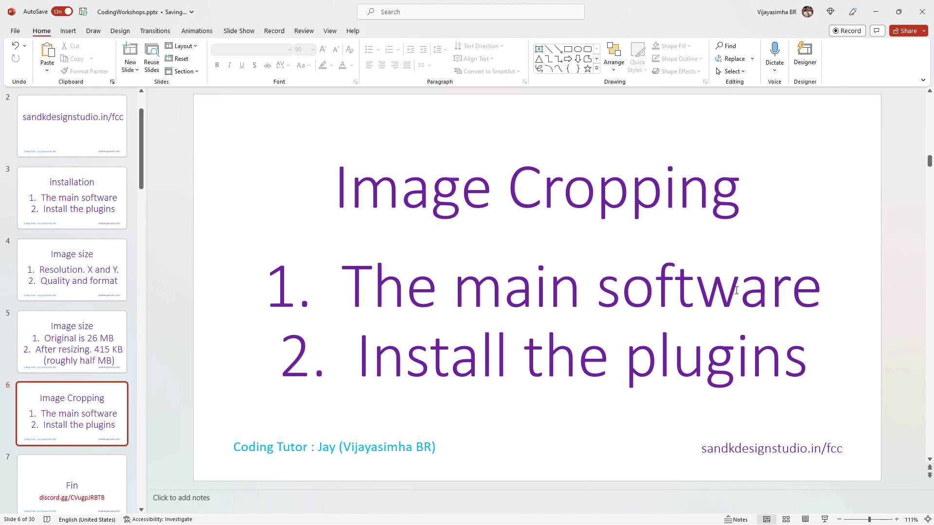
Open _MG_9653.CR2 from the IrvanviewTutorial folder with IrfanView 64-bit.
{"action": "key", "text": "alt+Tab"}
{"action": "key", "text": "alt+Tab"}
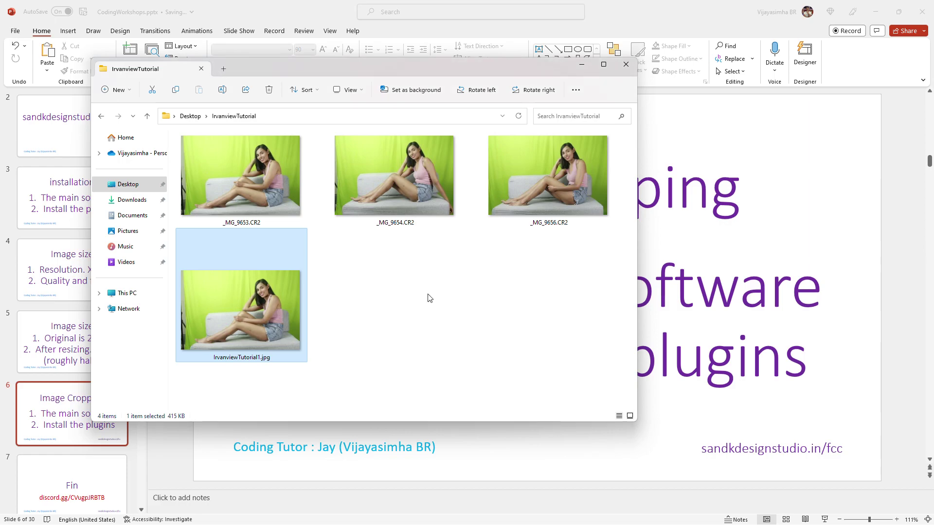
{"action": "left_click", "coordinate": [430, 298]}
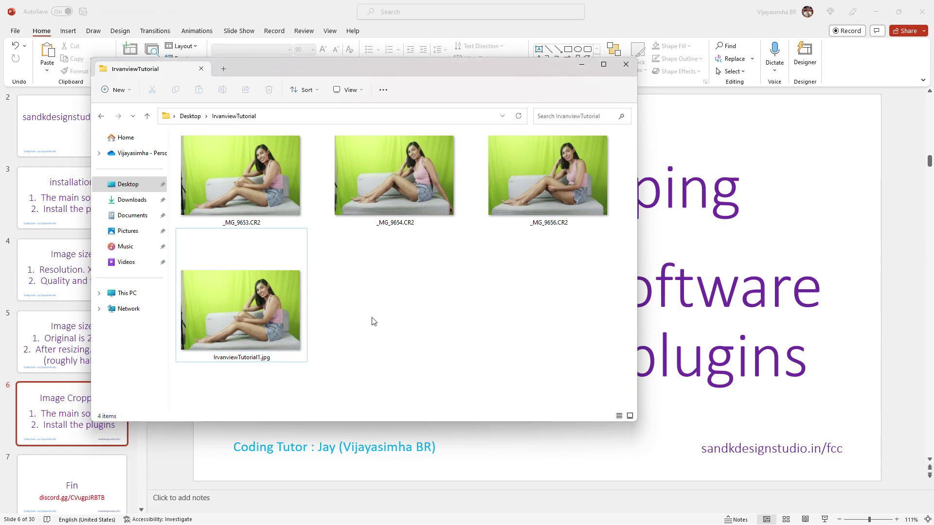
{"action": "left_click", "coordinate": [262, 180]}
{"action": "right_click", "coordinate": [263, 179]}
{"action": "mouse_move", "coordinate": [364, 226]}
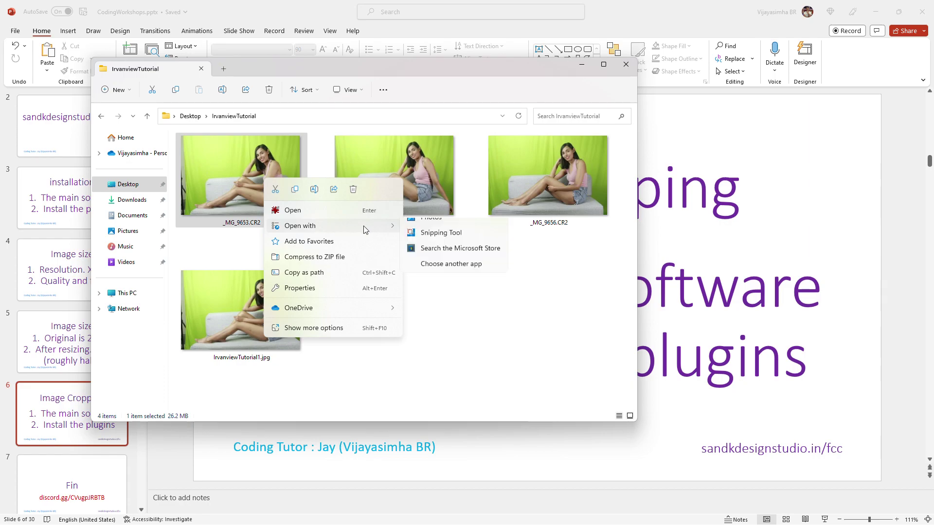
{"action": "left_click", "coordinate": [436, 229]}
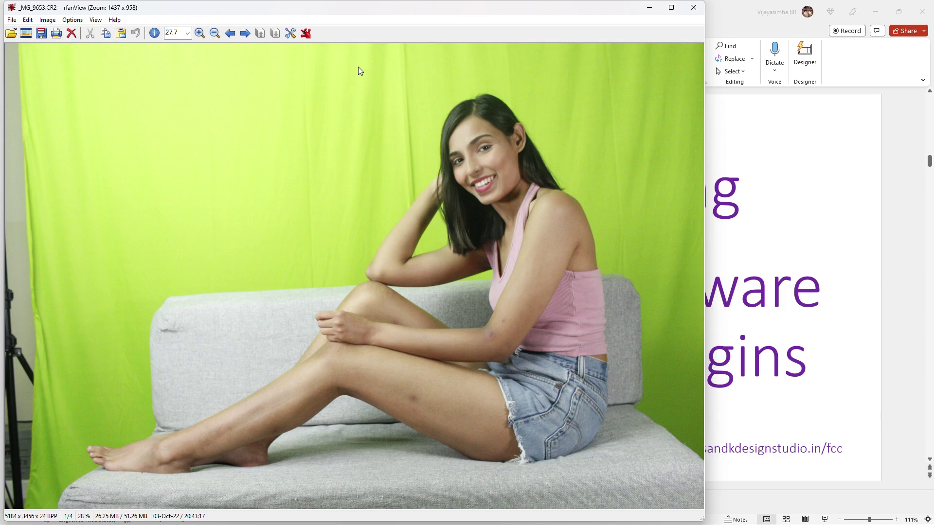
Mark a tall area around the woman and crop the photo to 2006 x 3109 pixels.
{"action": "left_click_drag", "start_coordinate": [357, 66], "coordinate": [626, 486]}
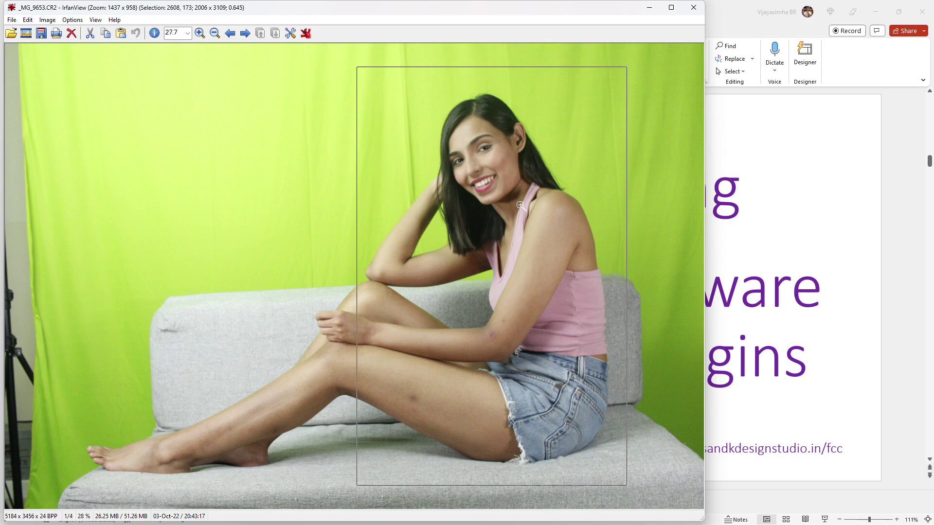
{"action": "left_click_drag", "start_coordinate": [518, 206], "coordinate": [518, 208]}
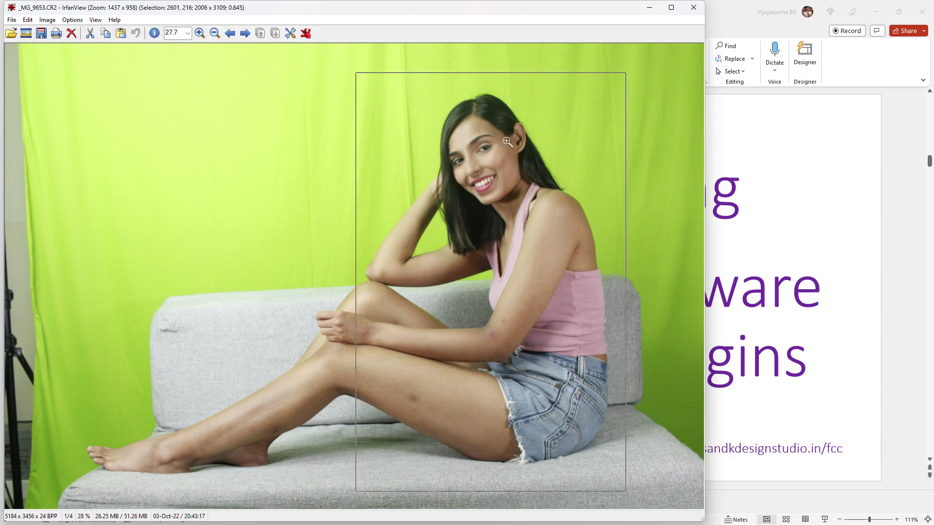
{"action": "left_click", "coordinate": [28, 20]}
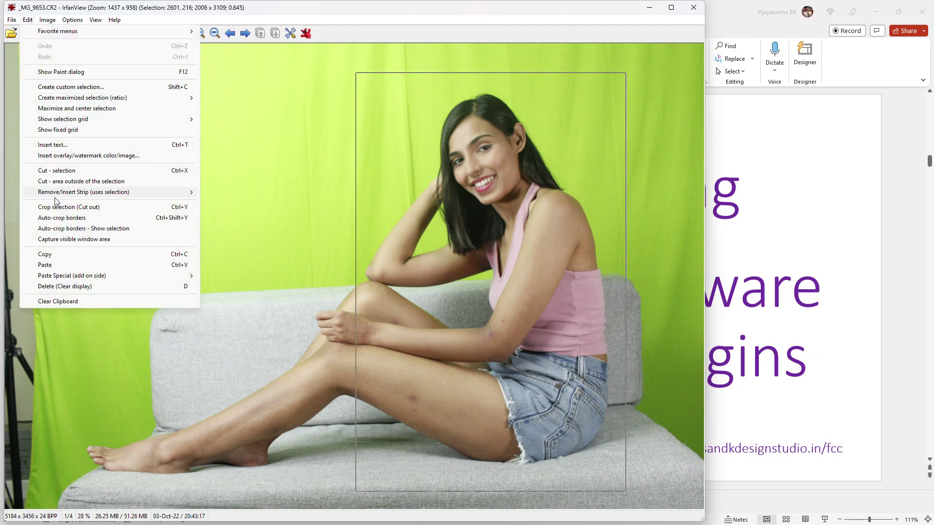
{"action": "left_click", "coordinate": [86, 207]}
{"action": "left_click_drag", "start_coordinate": [178, 13], "coordinate": [443, 18]}
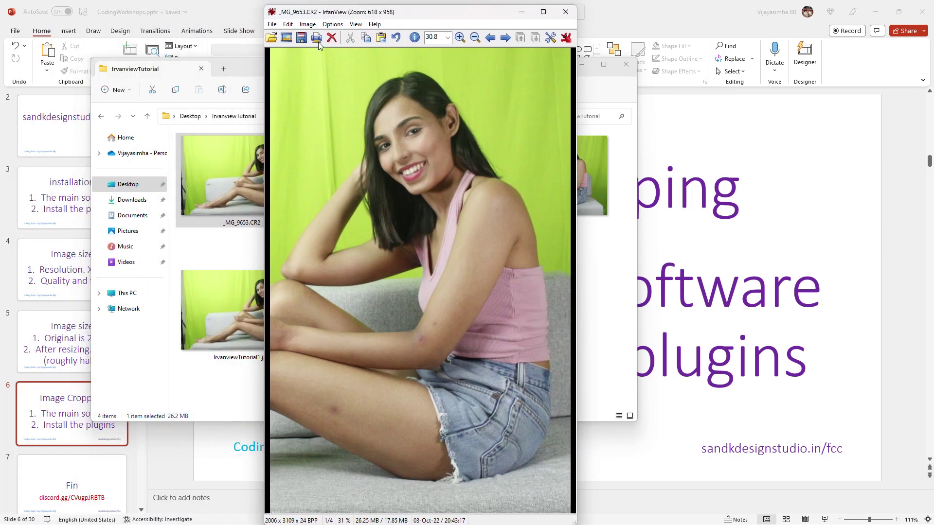
Apply colour corrections of contrast 29, gamma 0.88 and reduced saturation, then start saving.
{"action": "left_click", "coordinate": [307, 26]}
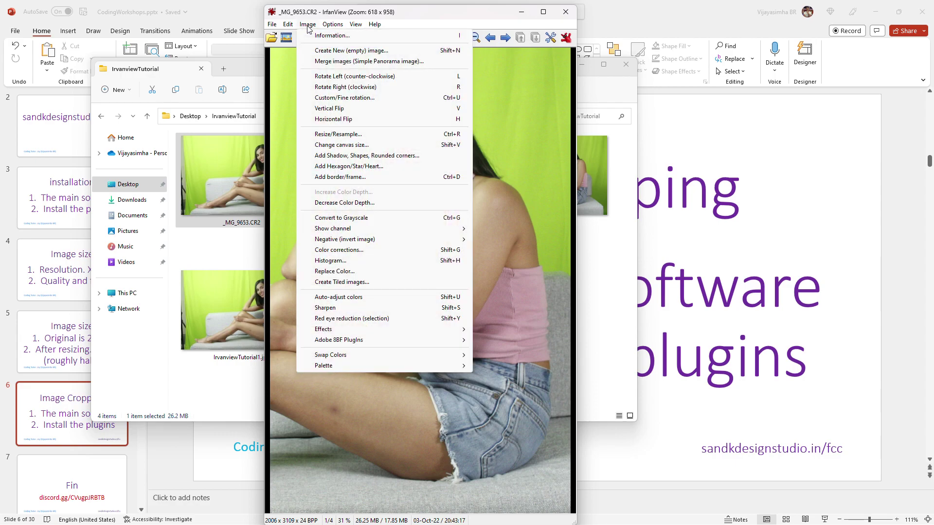
{"action": "left_click", "coordinate": [359, 251]}
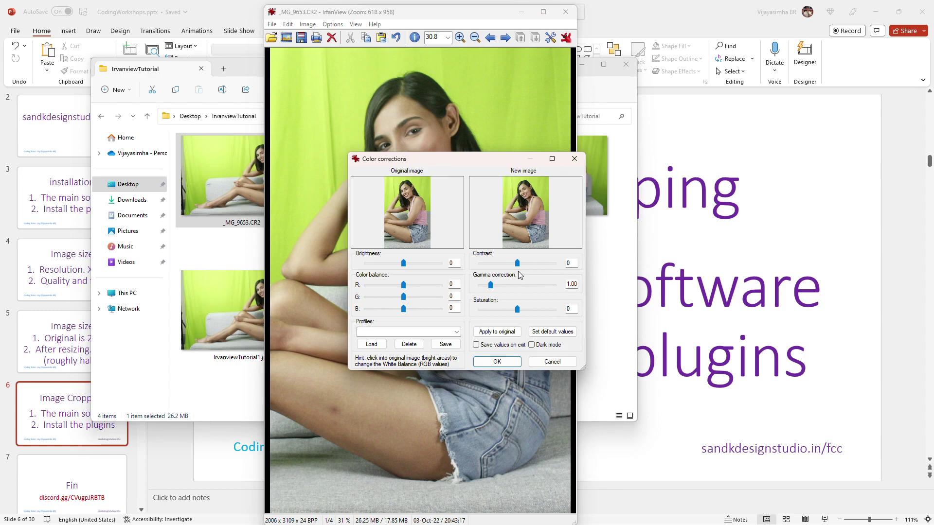
{"action": "mouse_move", "coordinate": [522, 264]}
{"action": "left_mouse_down"}
{"action": "mouse_move", "coordinate": [530, 263]}
{"action": "mouse_move", "coordinate": [524, 275]}
{"action": "left_mouse_up"}
{"action": "left_click_drag", "start_coordinate": [517, 309], "coordinate": [489, 288]}
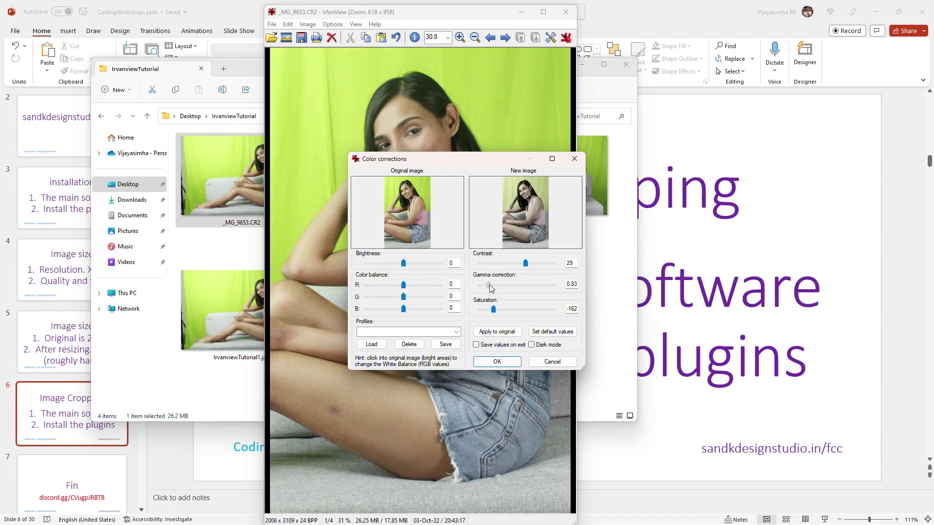
{"action": "left_click_drag", "start_coordinate": [490, 288], "coordinate": [492, 288]}
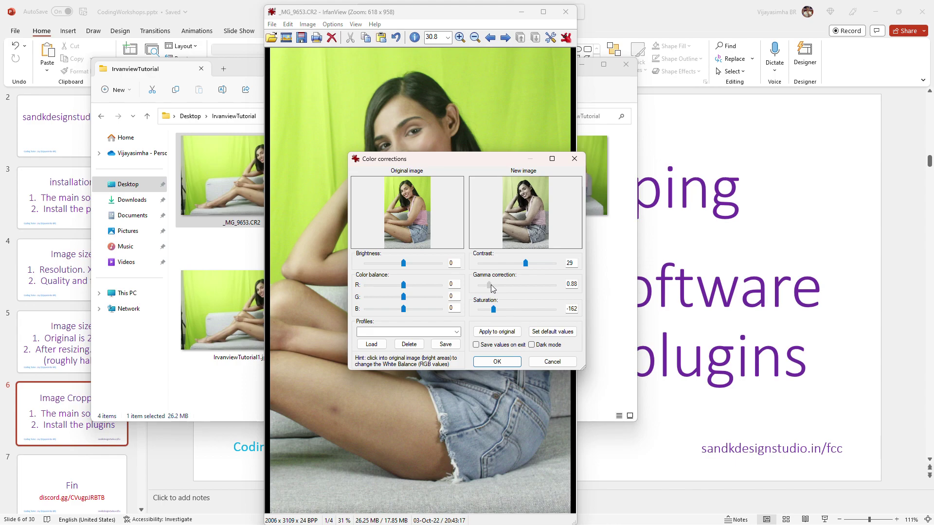
{"action": "left_click", "coordinate": [497, 362]}
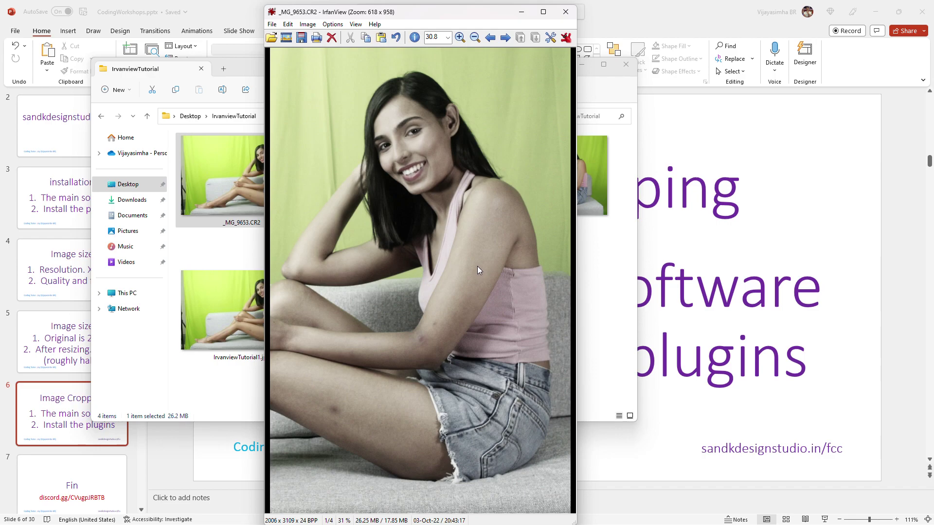
{"action": "key", "text": "ctrl+s"}
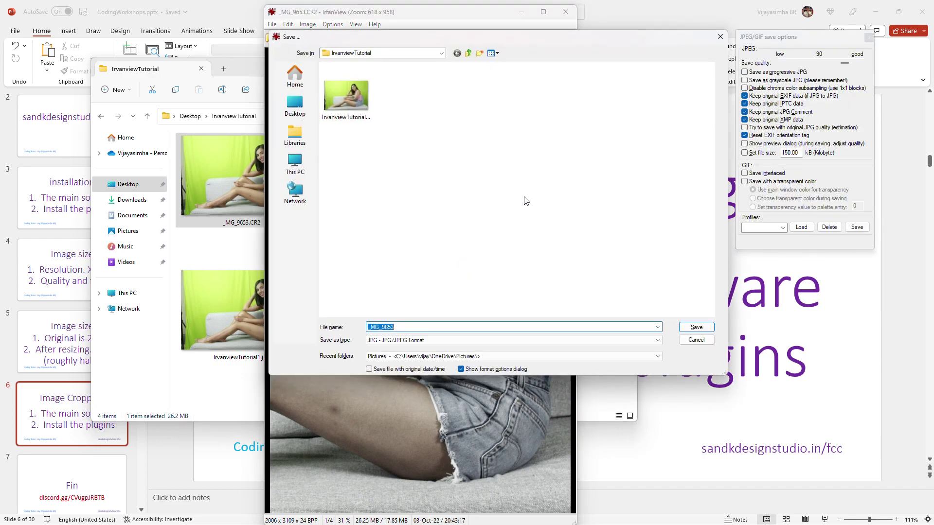
Save the photo as IrvanviewTutorial2.jpg, changing IrvanviewTutorial1.jpg's name to 2.
{"action": "left_click", "coordinate": [365, 124]}
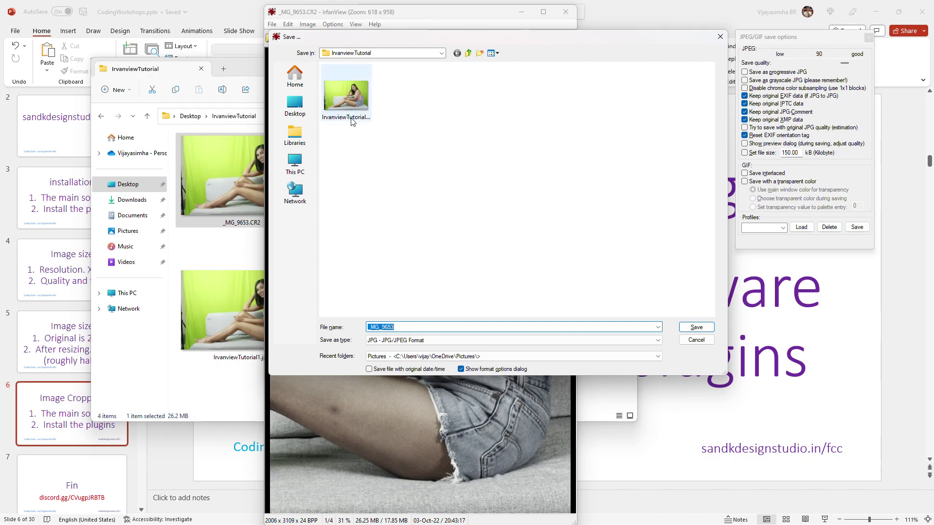
{"action": "left_click", "coordinate": [410, 325]}
{"action": "left_click", "coordinate": [410, 326]}
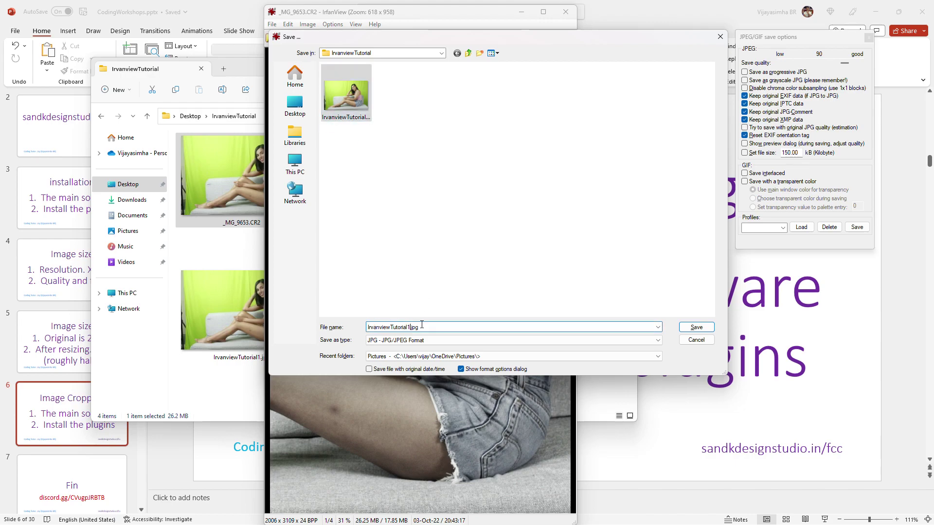
{"action": "key", "text": "BackSpace"}
{"action": "type", "text": "2"}
{"action": "left_click", "coordinate": [706, 327]}
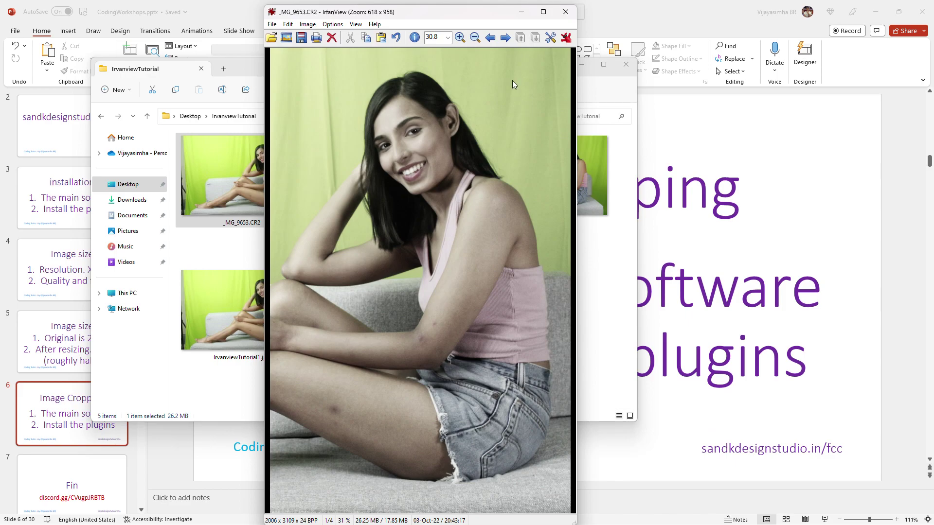
{"action": "left_click", "coordinate": [253, 395]}
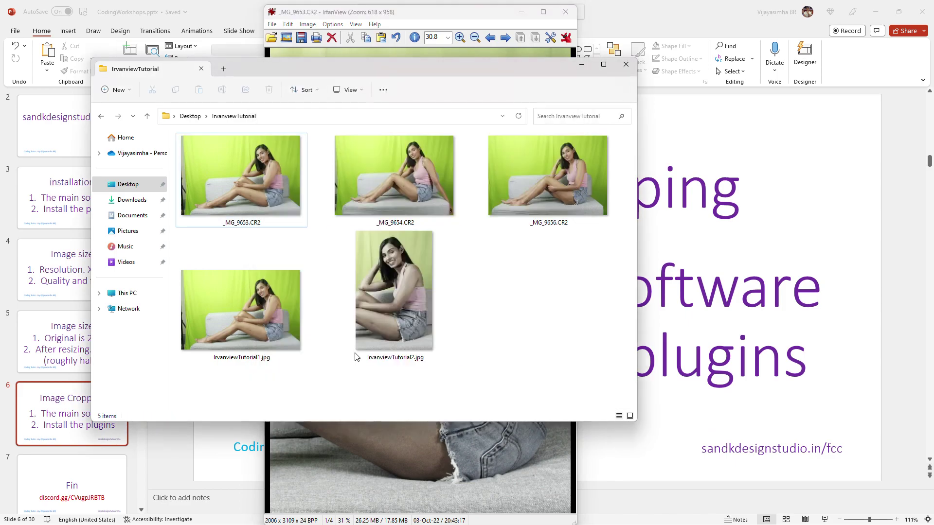
Open IrvanviewTutorial2.jpg in IrfanView and bring up the Resize/Resample dialog.
{"action": "double_click", "coordinate": [406, 272]}
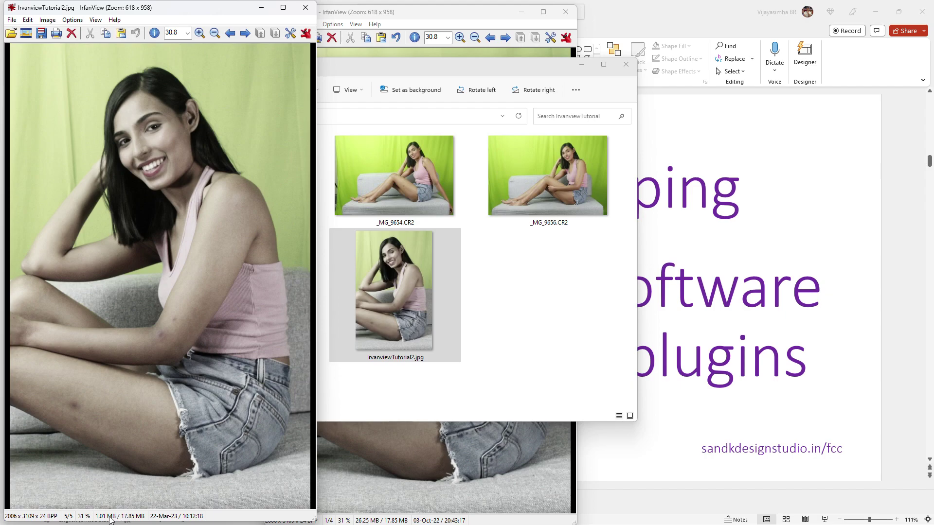
{"action": "left_click_drag", "start_coordinate": [228, 12], "coordinate": [569, 24]}
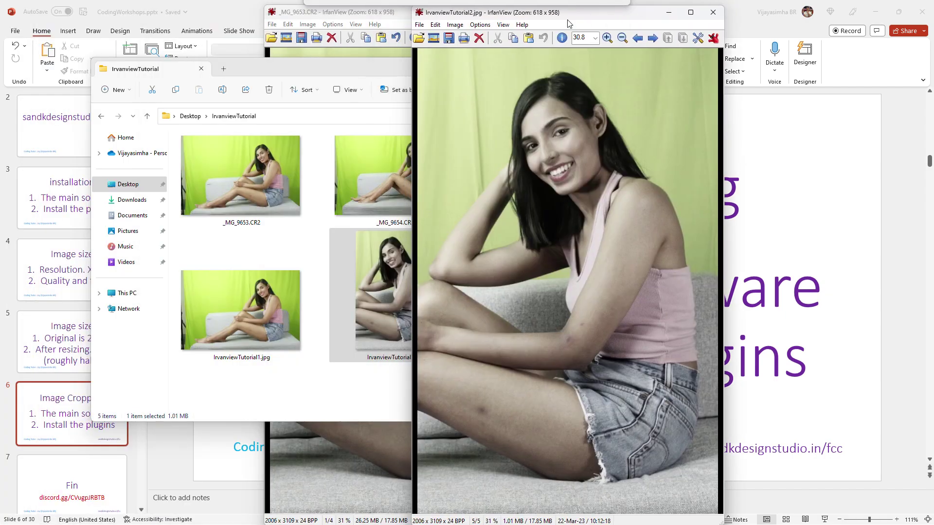
{"action": "left_click", "coordinate": [456, 25]}
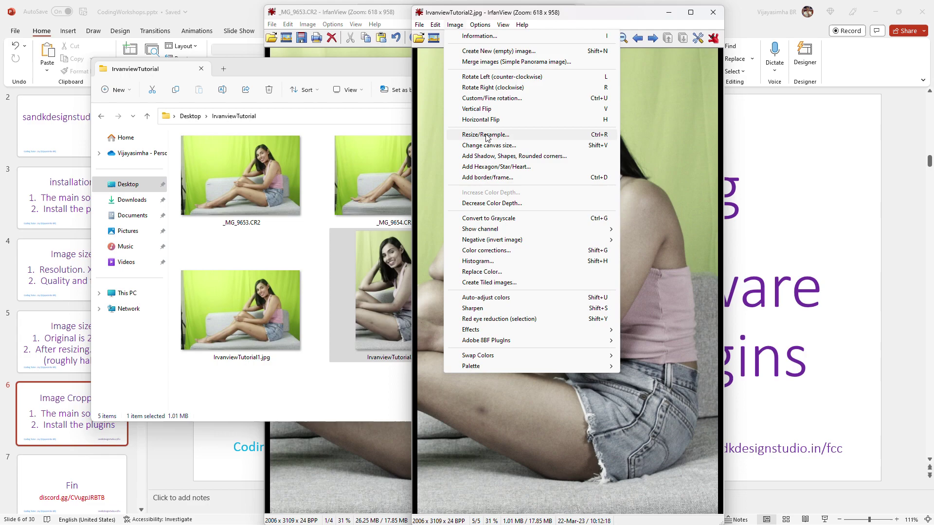
{"action": "left_click", "coordinate": [485, 135]}
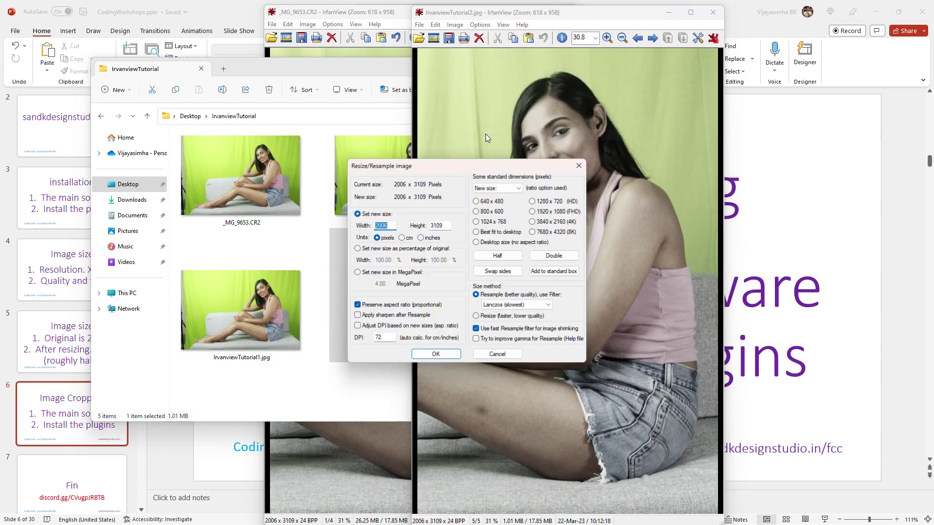
Halve the image twice to 501 x 777 pixels, apply it, and start saving.
{"action": "left_click", "coordinate": [506, 258]}
{"action": "left_click", "coordinate": [506, 257]}
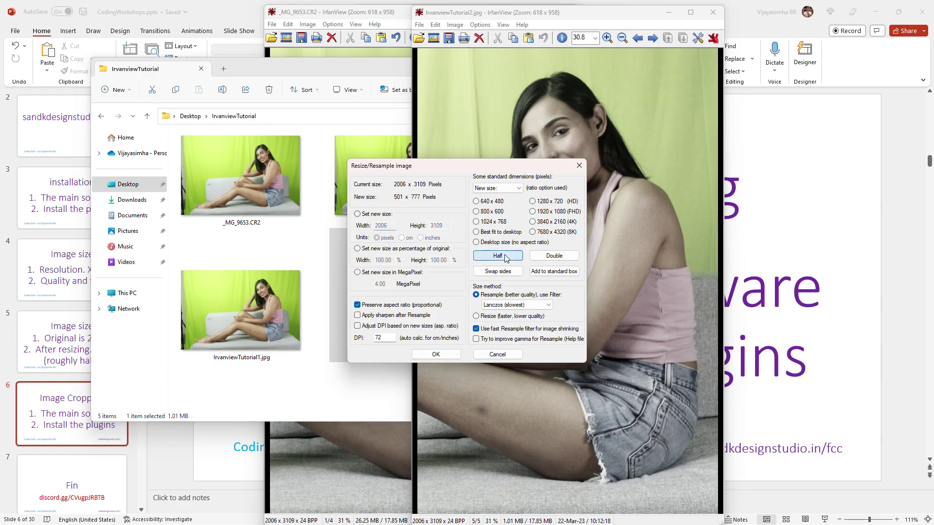
{"action": "left_click", "coordinate": [555, 257]}
{"action": "left_click", "coordinate": [519, 257]}
{"action": "left_click", "coordinate": [551, 257]}
{"action": "left_click", "coordinate": [516, 257]}
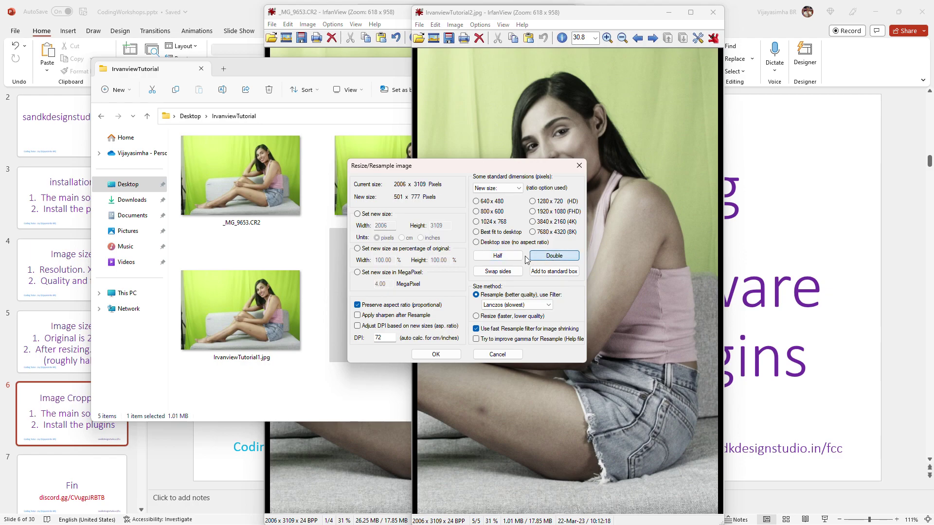
{"action": "left_click", "coordinate": [519, 257]}
{"action": "left_click", "coordinate": [540, 258]}
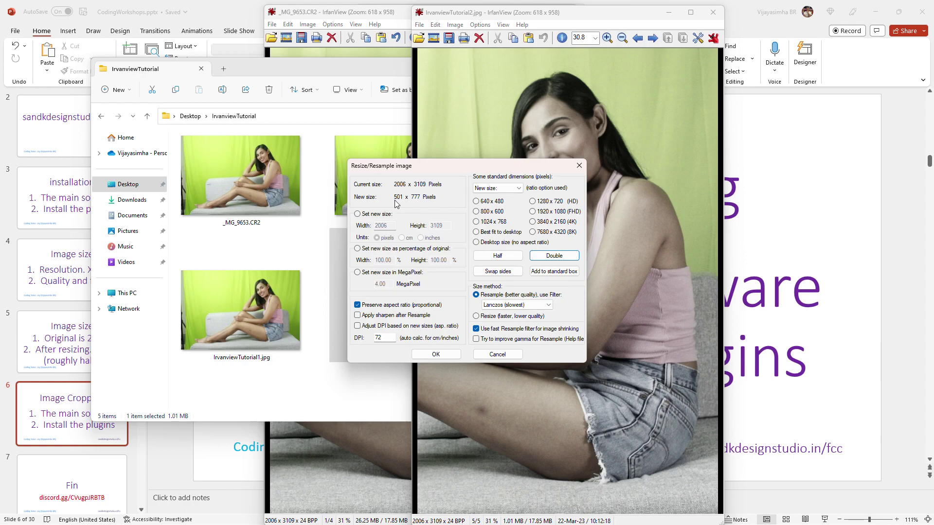
{"action": "left_click", "coordinate": [437, 354]}
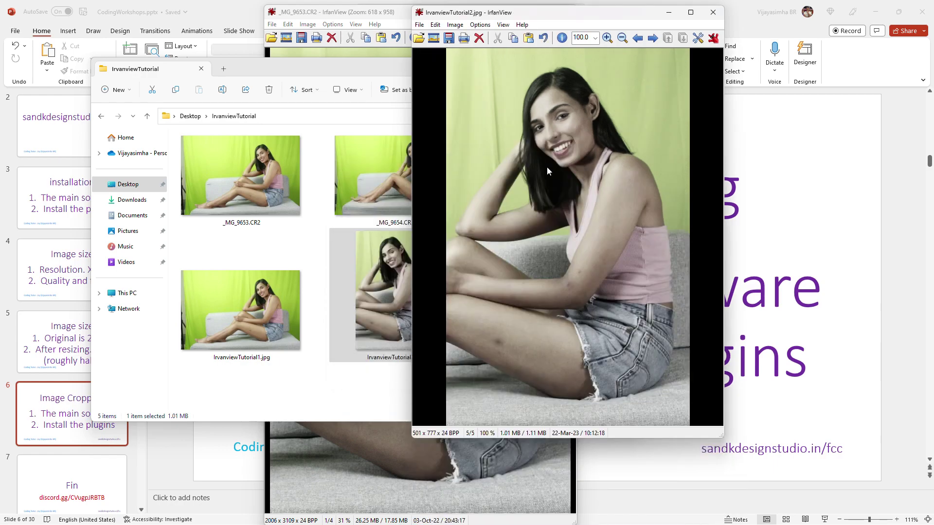
{"action": "key", "text": "ctrl+s"}
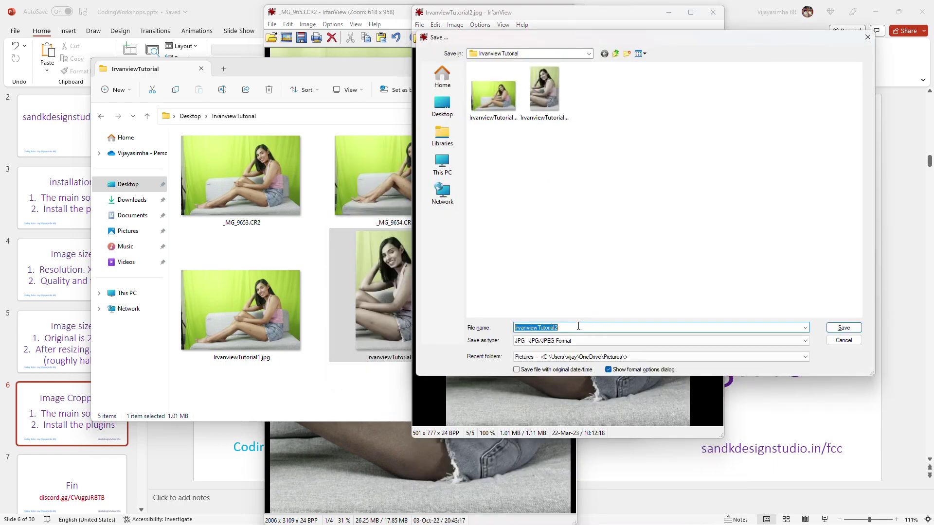
Save as IrvanviewTutorial2SmallSize.jpg, check its 140 KB size, and open it to view.
{"action": "left_click", "coordinate": [578, 326]}
{"action": "type", "text": "SmallSize"}
{"action": "left_click", "coordinate": [836, 328]}
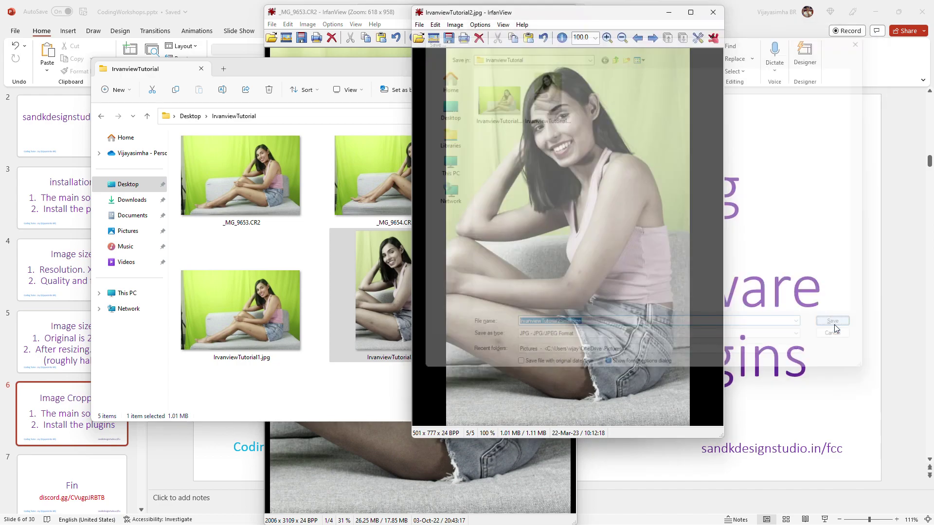
{"action": "left_click", "coordinate": [721, 13]}
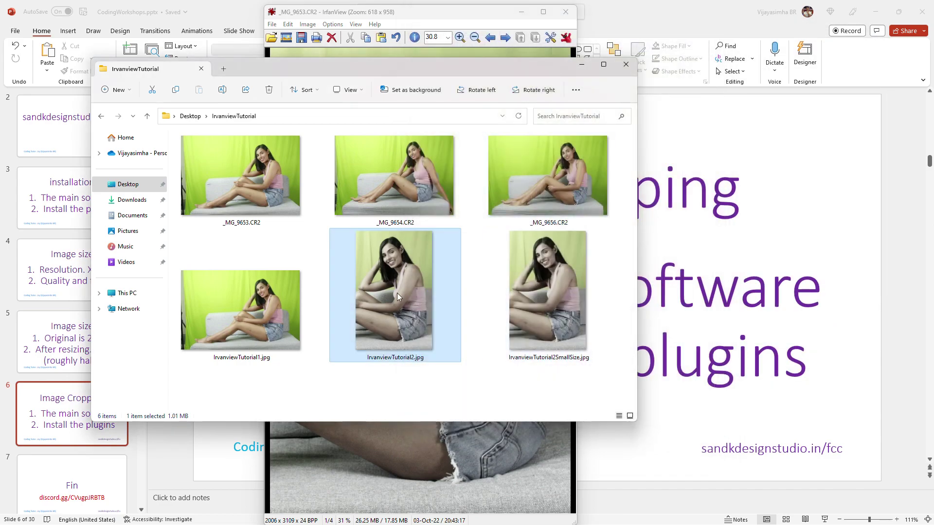
{"action": "left_click", "coordinate": [544, 287]}
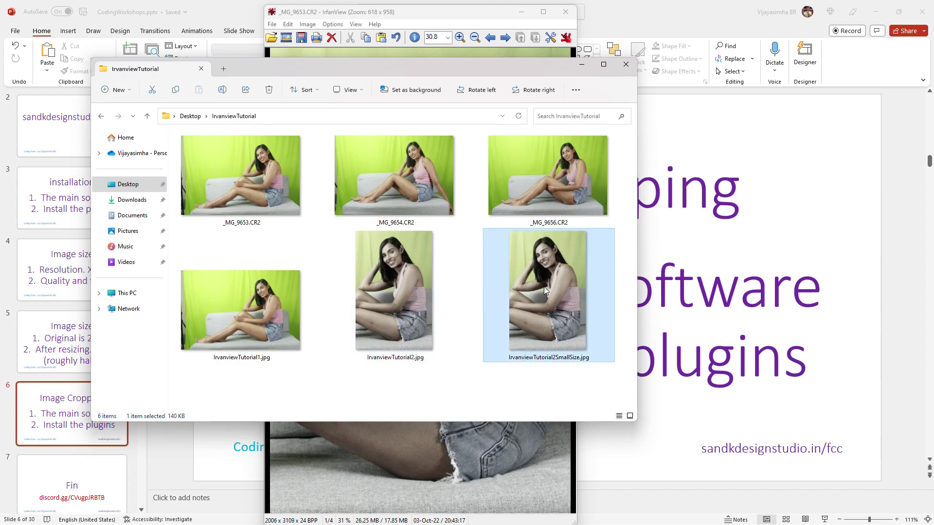
{"action": "double_click", "coordinate": [541, 298]}
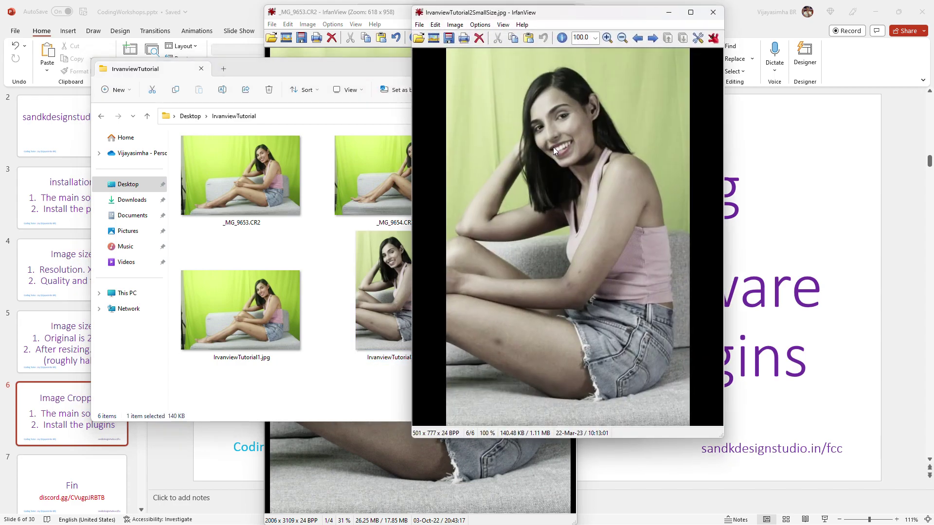
{"action": "left_click", "coordinate": [894, 201]}
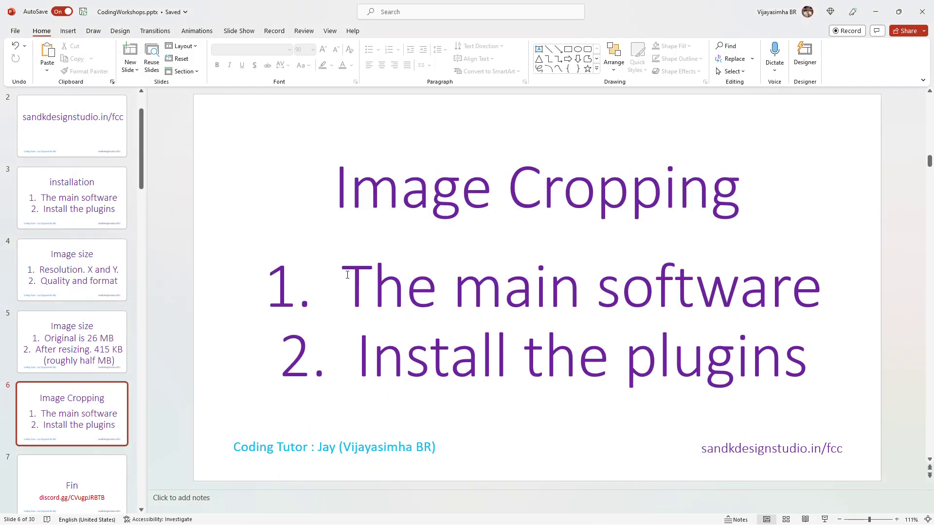
Replace the two points with 'With your left mouse, select the area' and 'Move it around with right click'.
{"action": "left_click_drag", "start_coordinate": [347, 274], "coordinate": [720, 290]}
{"action": "type", "text": "W"}
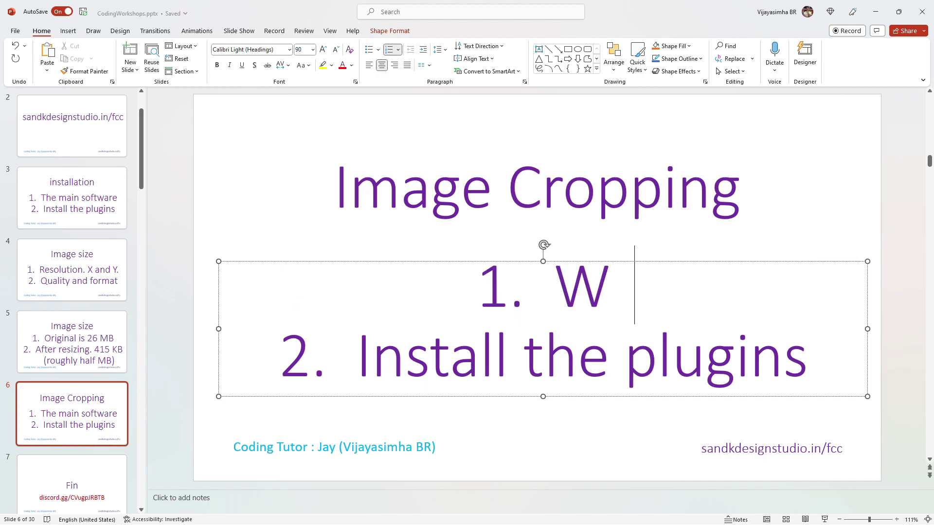
{"action": "type", "text": "ith your left mouse,"}
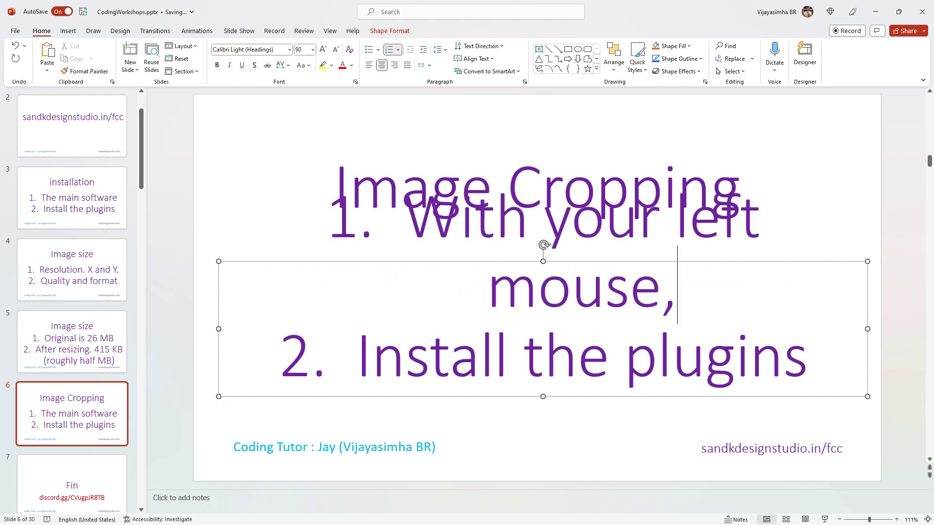
{"action": "type", "text": " select the area"}
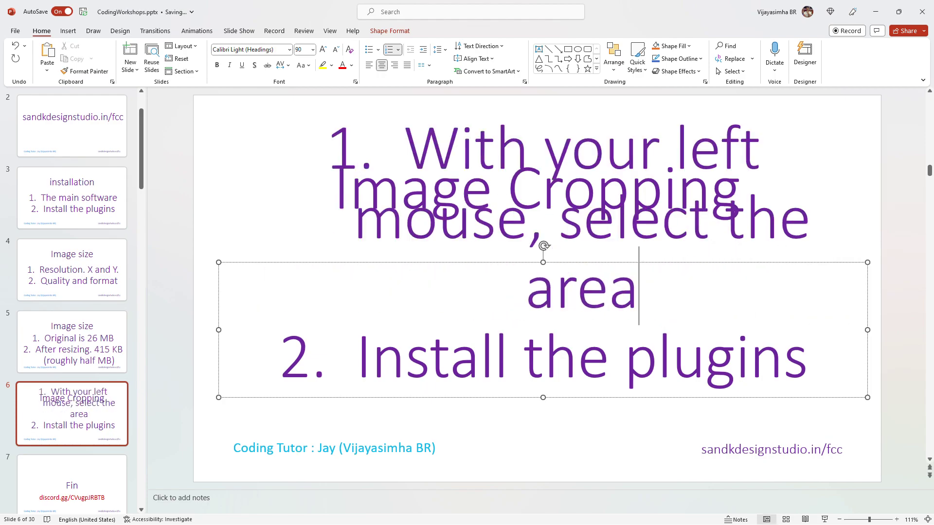
{"action": "left_click_drag", "start_coordinate": [358, 360], "coordinate": [742, 345]}
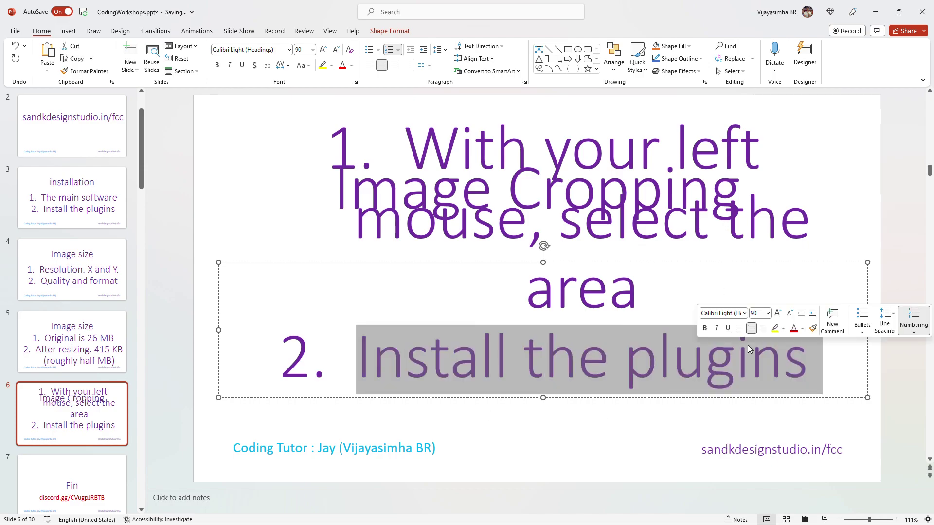
{"action": "type", "text": "Move it around with right click"}
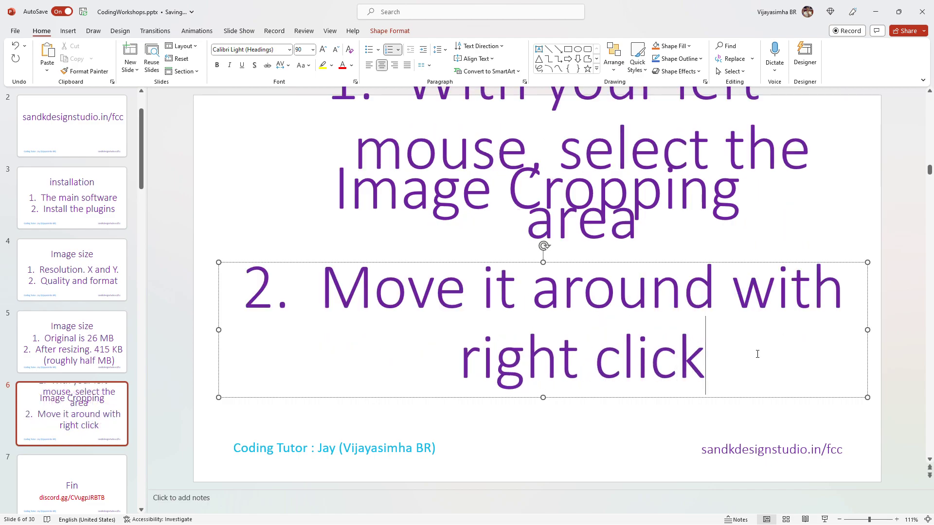
{"action": "key", "text": "ctrl+a"}
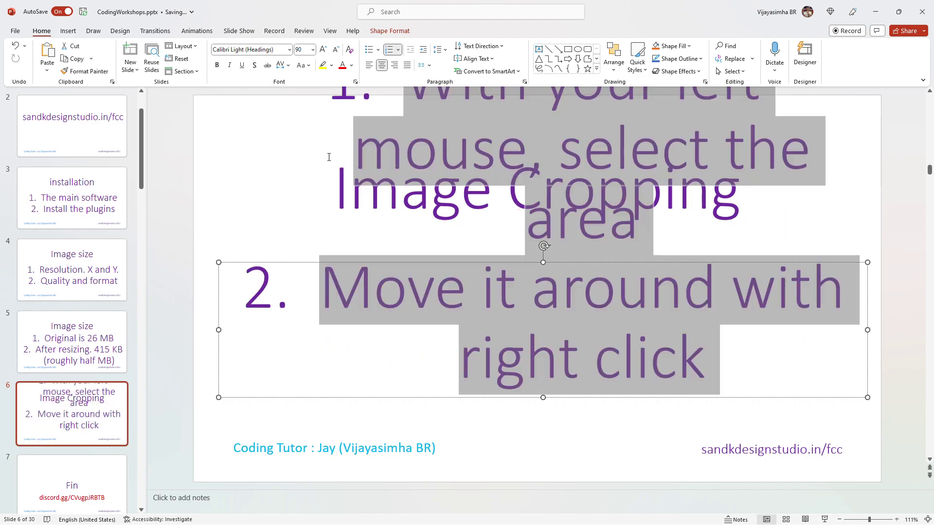
{"action": "left_click", "coordinate": [313, 49]}
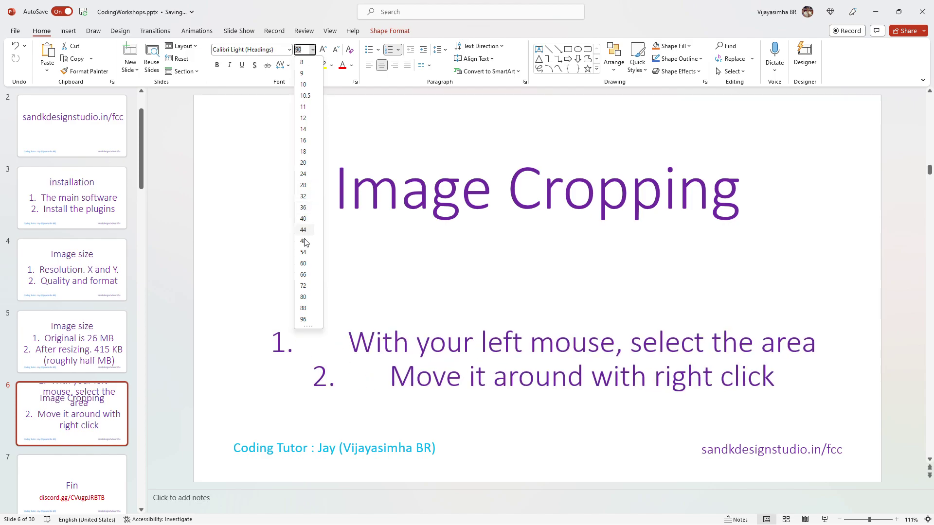